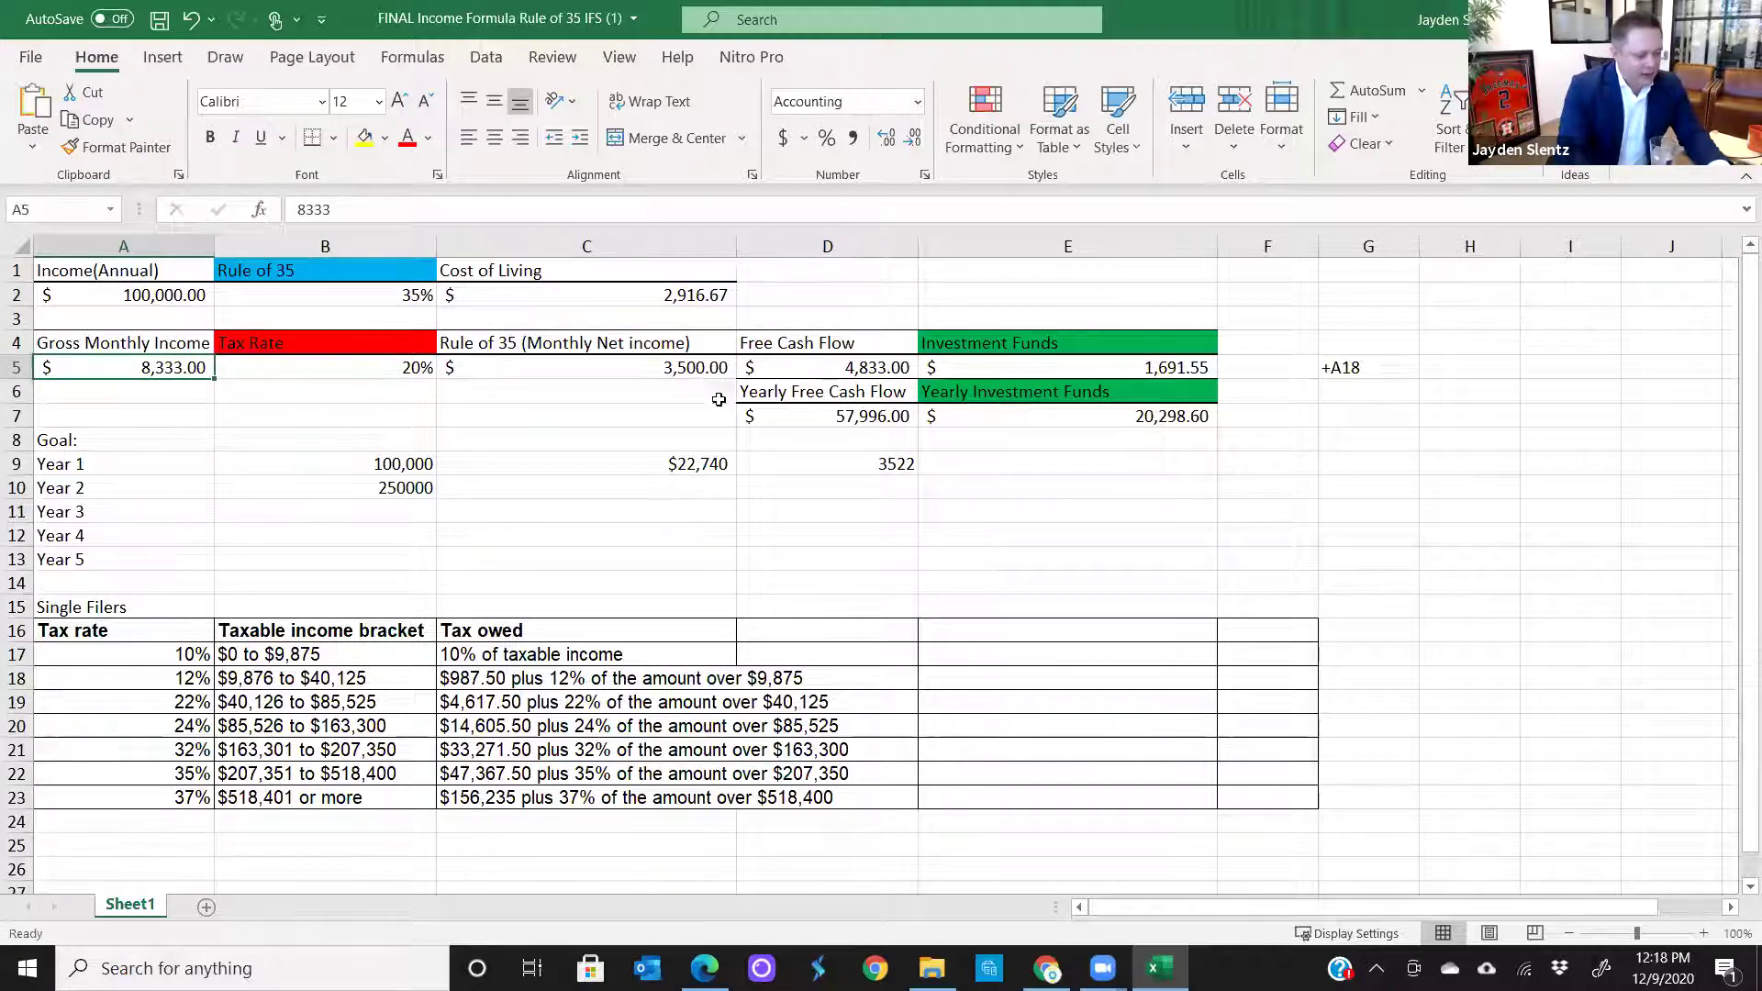
- Set the Rule of 35 monthly net income in C5 to 2916.67
left_click(691, 370)
double_click(691, 370)
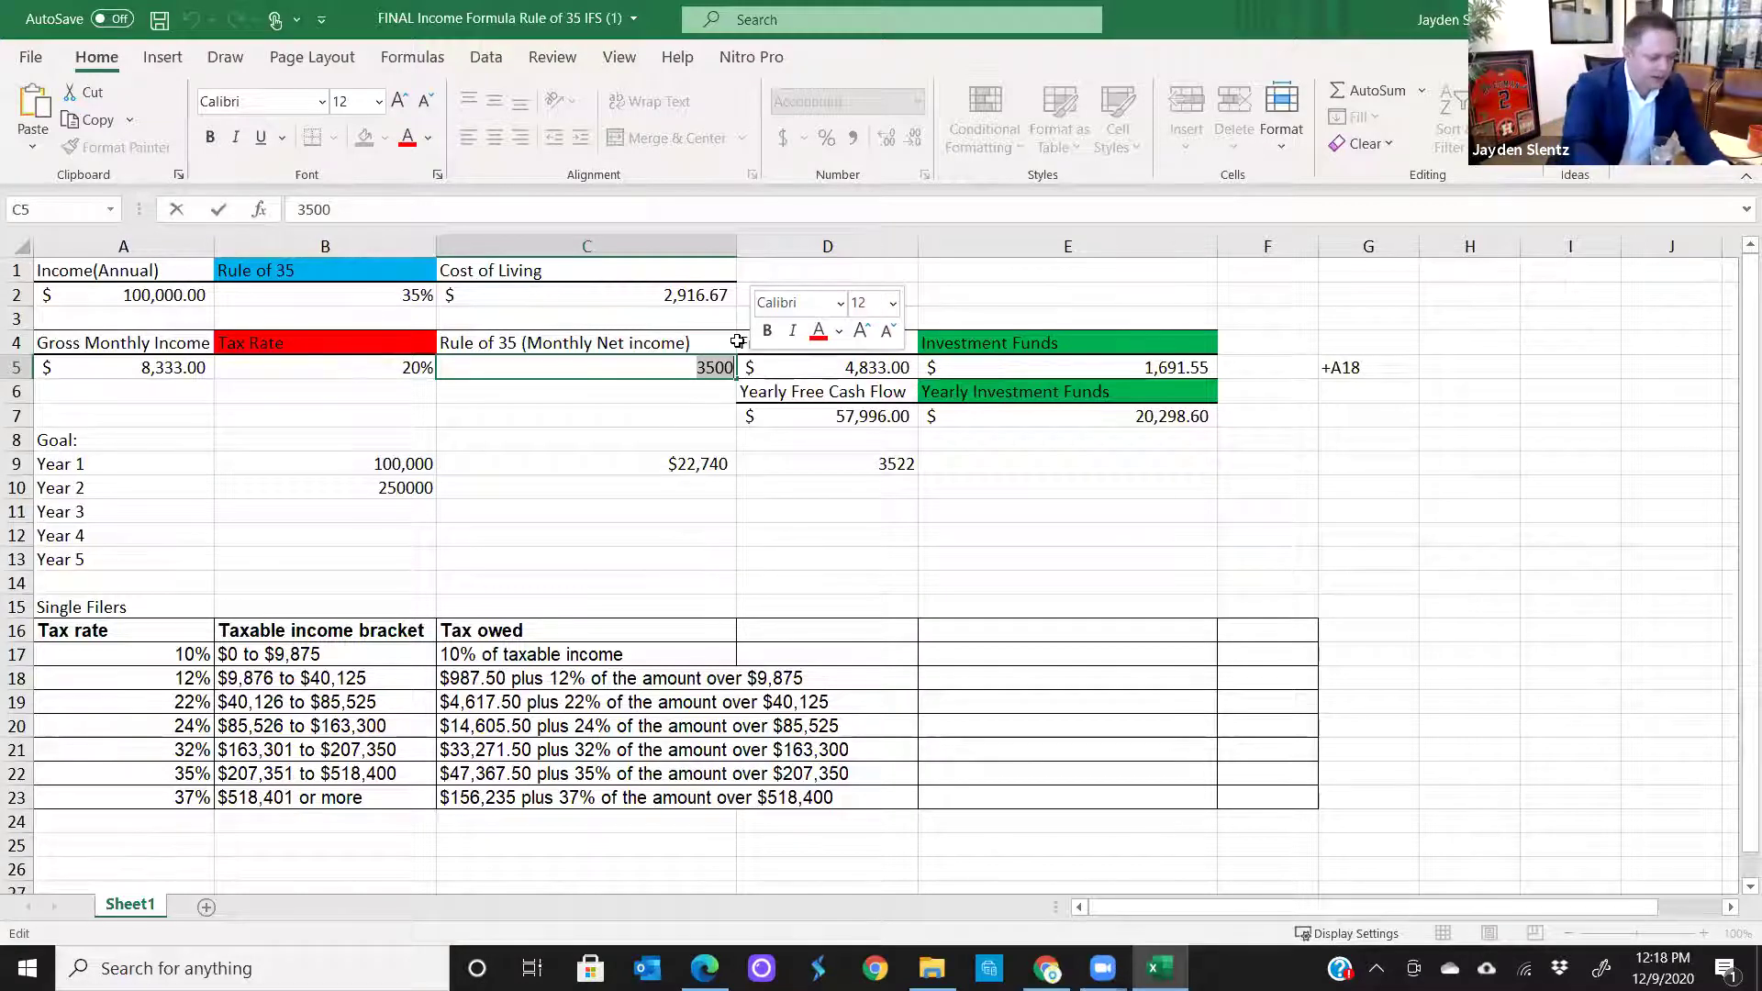
type("2916.67")
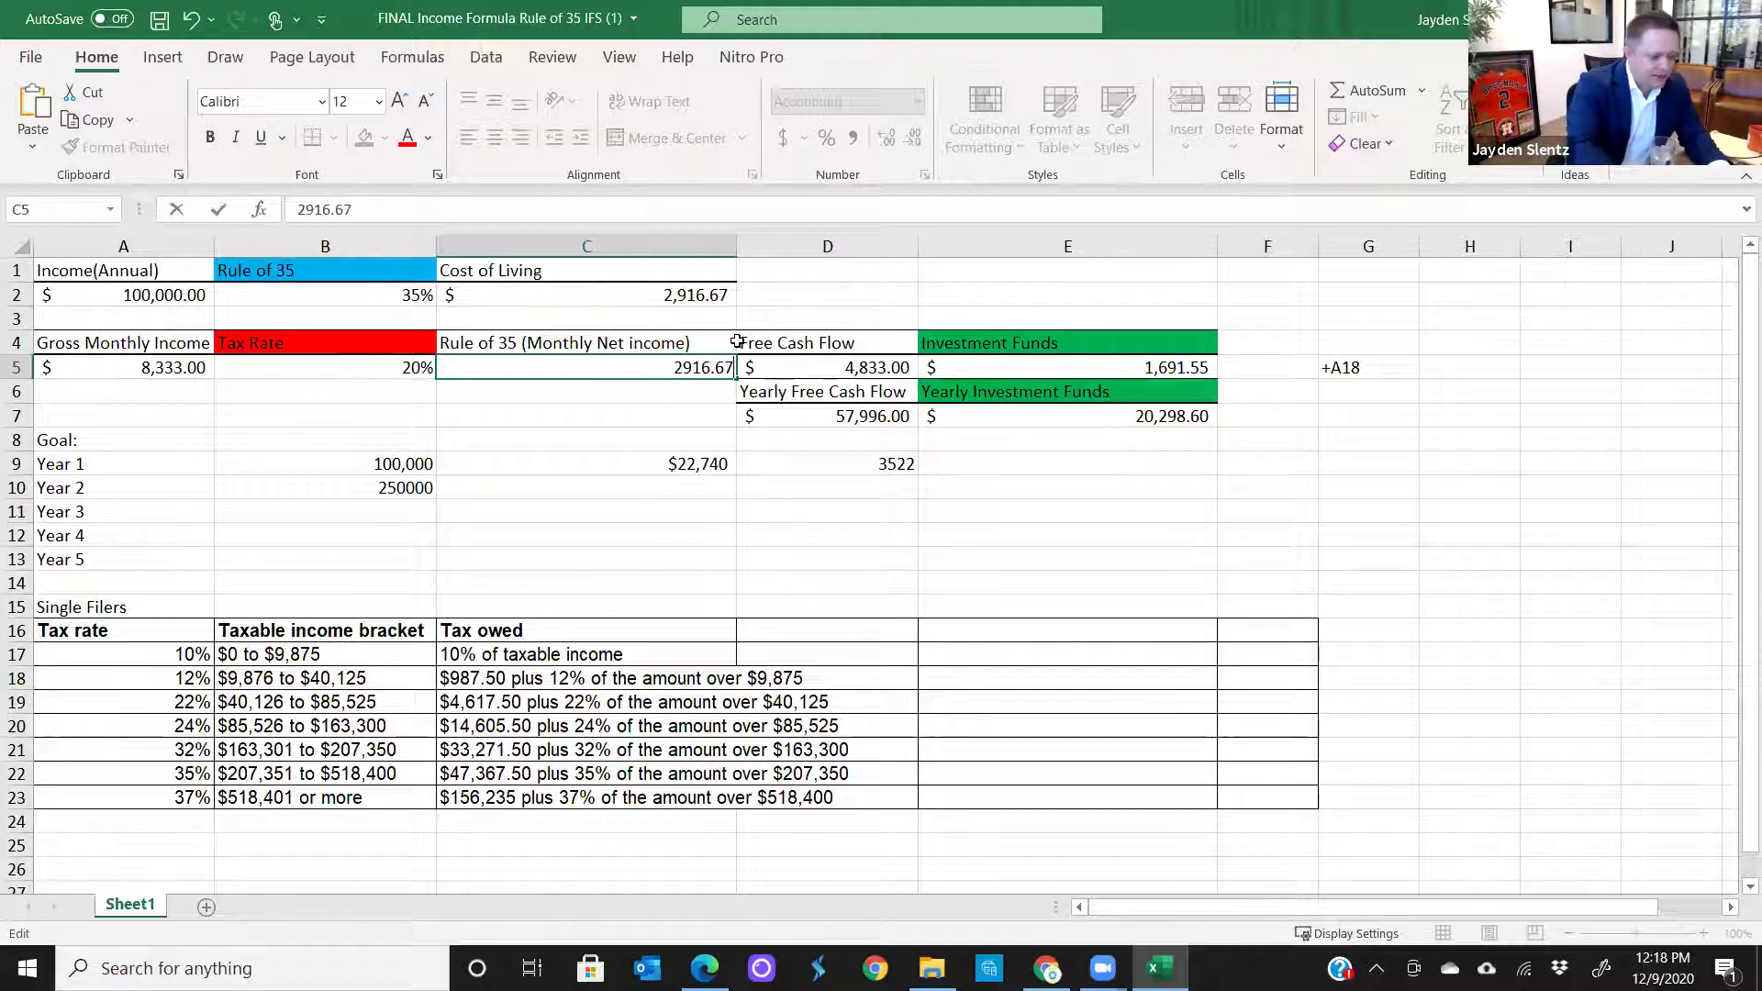
key("Tab")
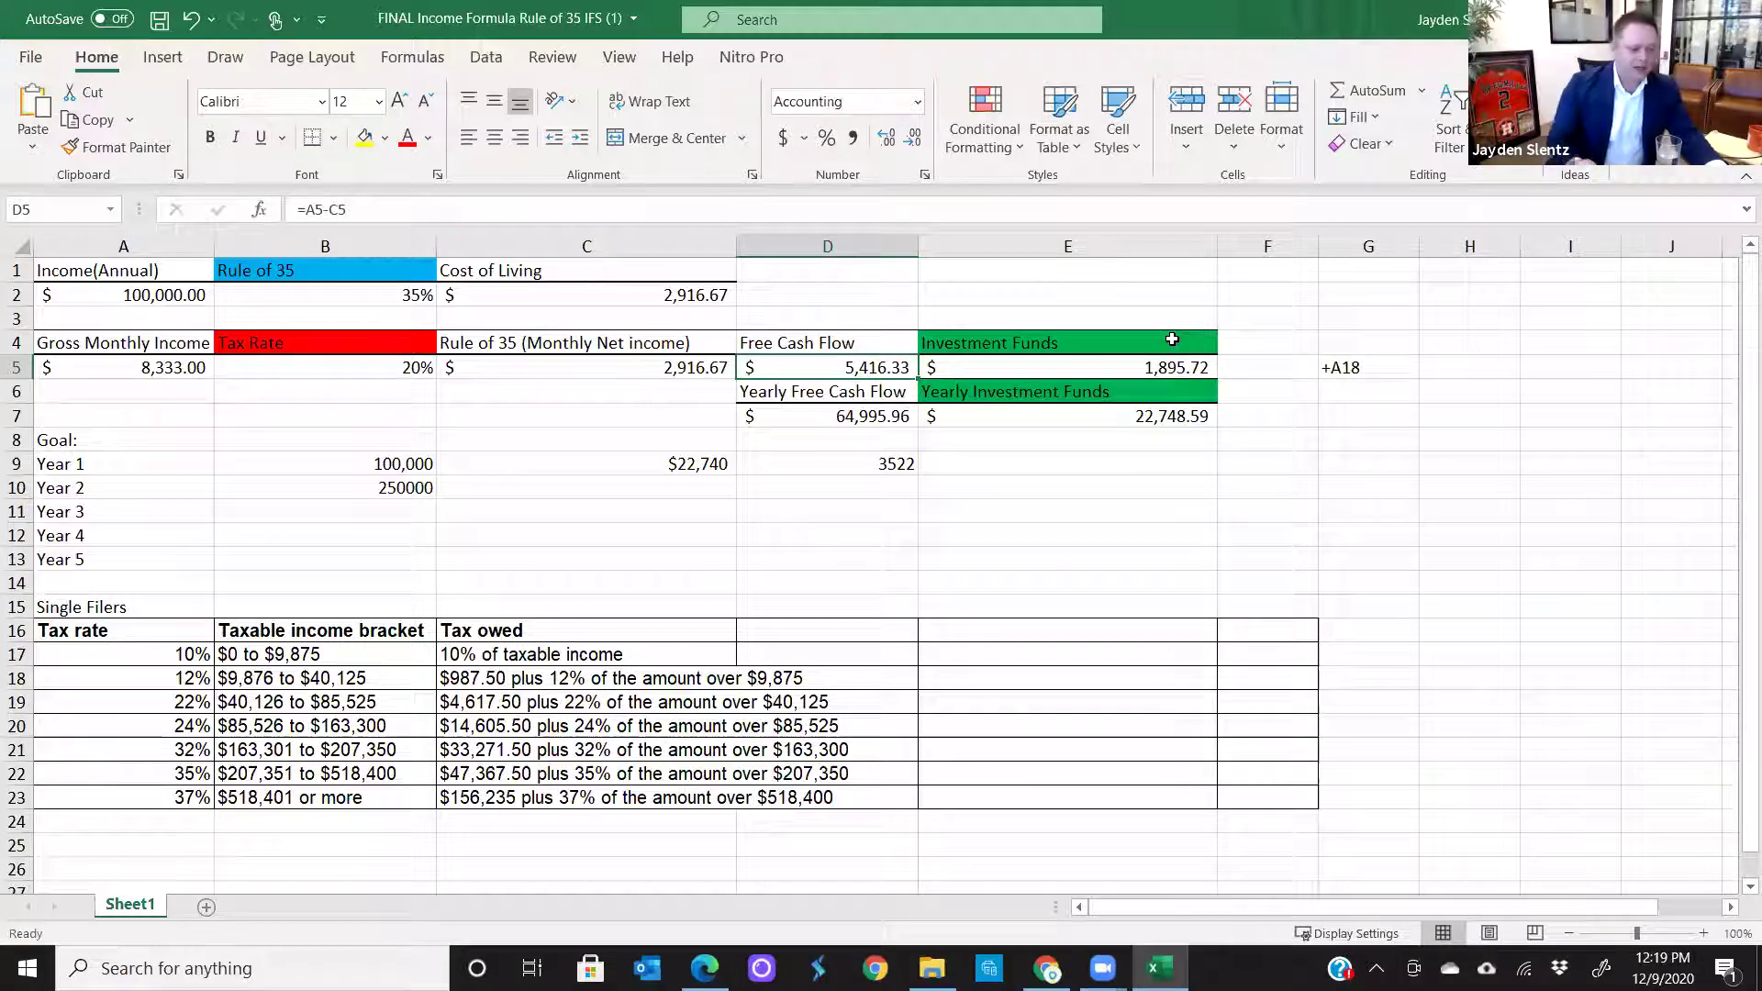
- Inspect the yearly free cash flow cell D7, check the Rule of 35 PDF in the browser and return to the Excel workbook
left_click(854, 418)
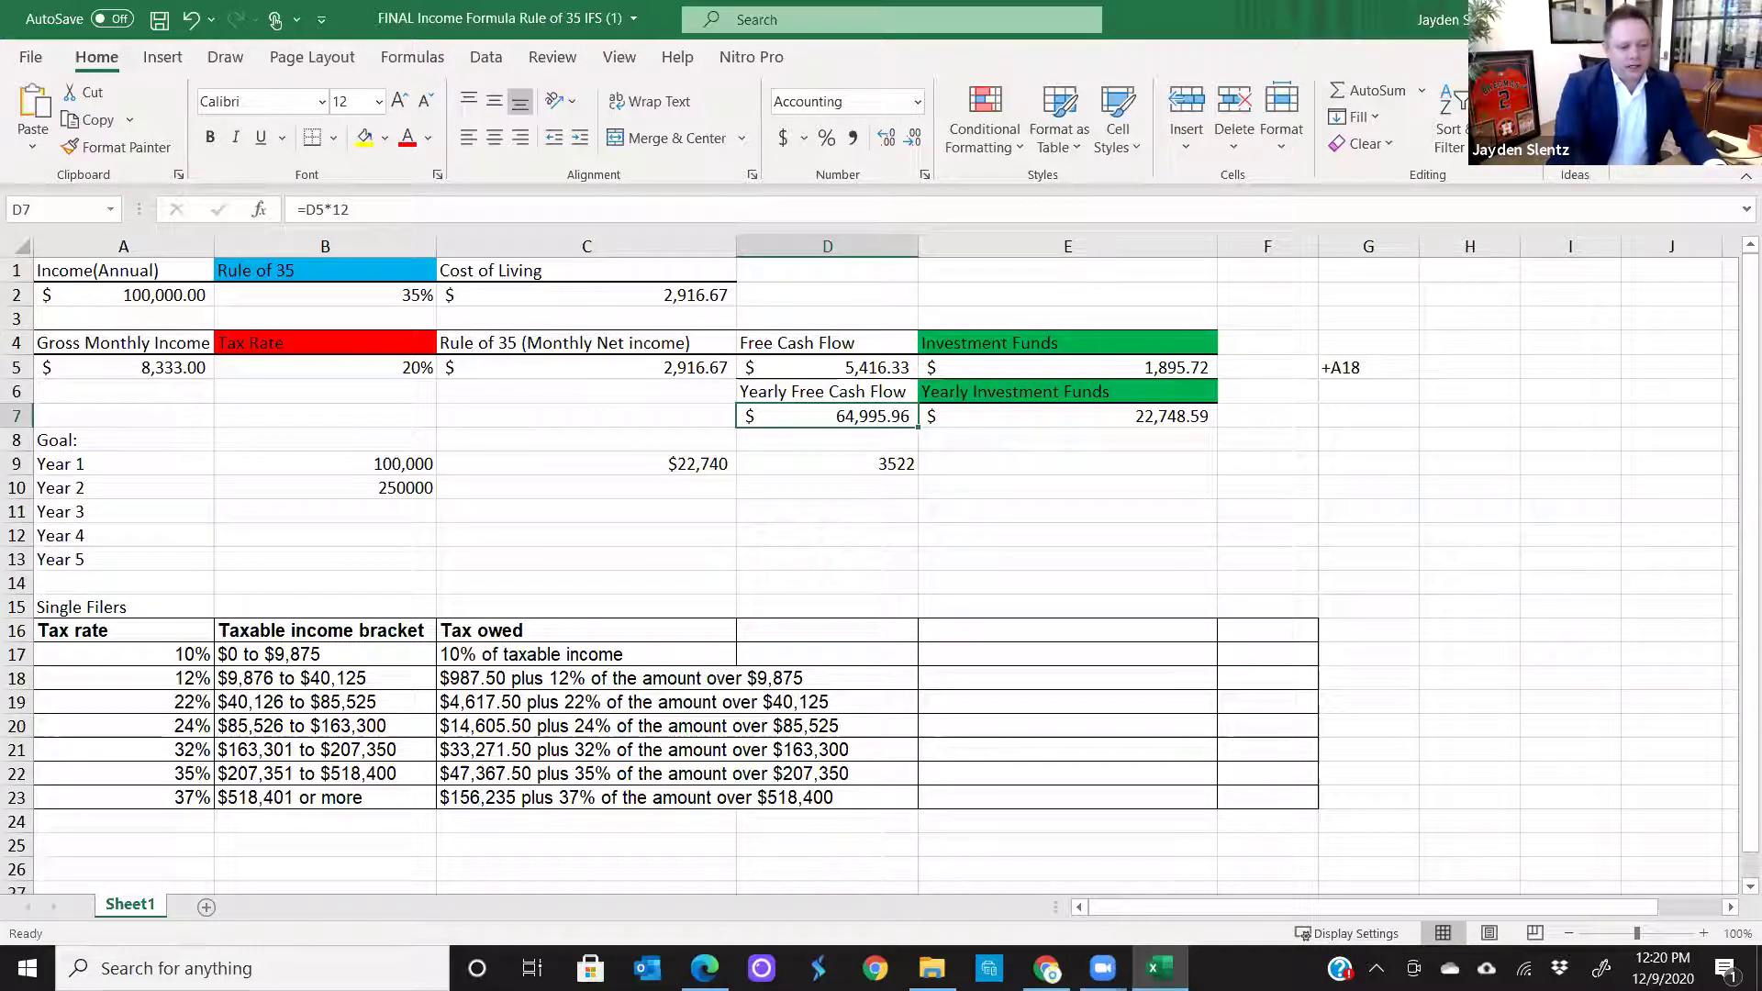
key("alt+Tab")
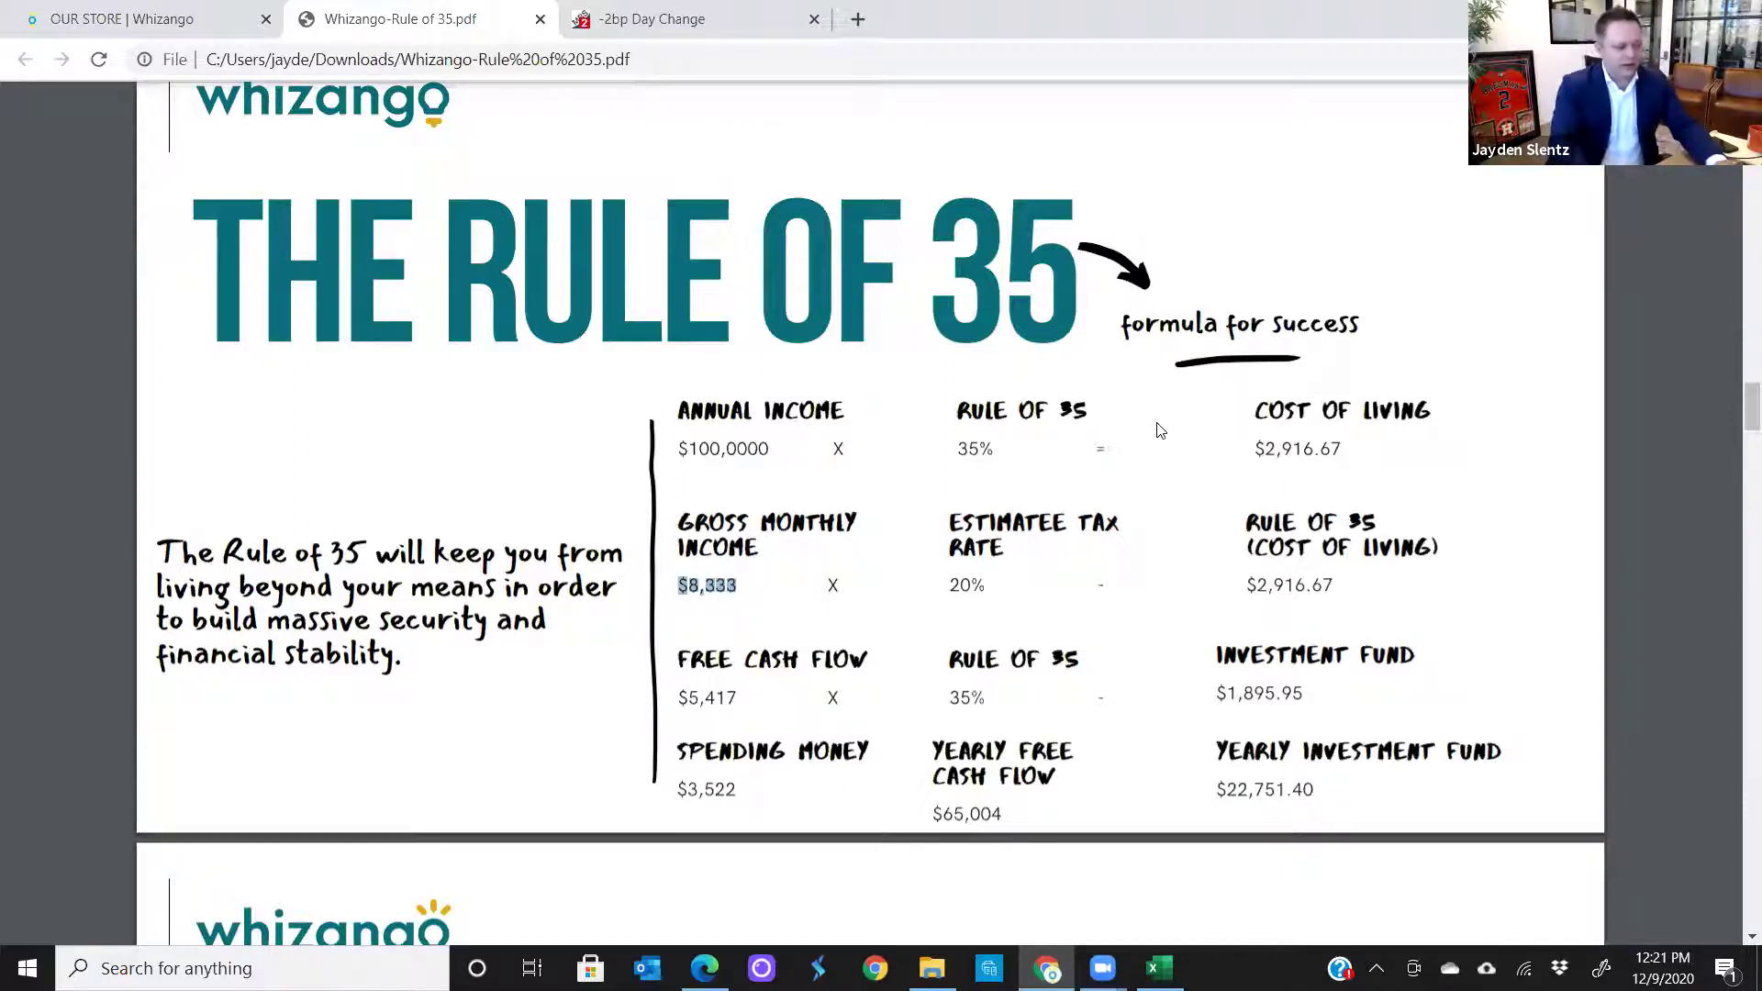
left_click(1160, 968)
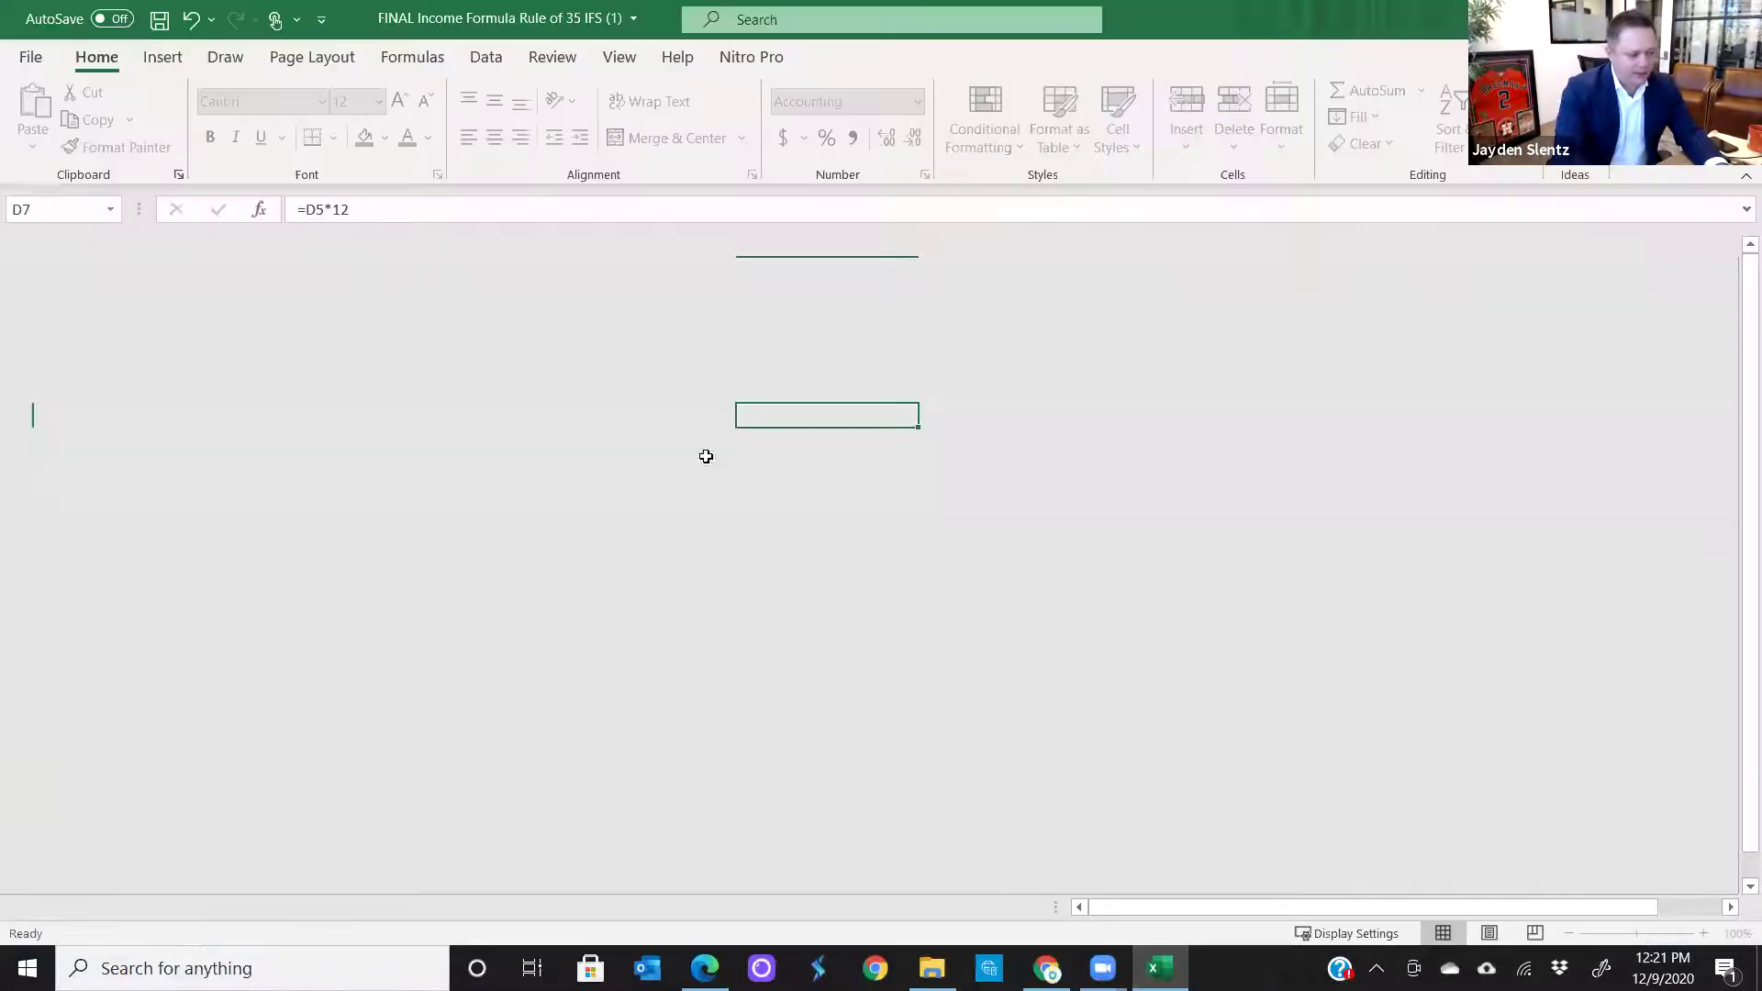
- Set the annual income in A2 to 200000
left_click(166, 303)
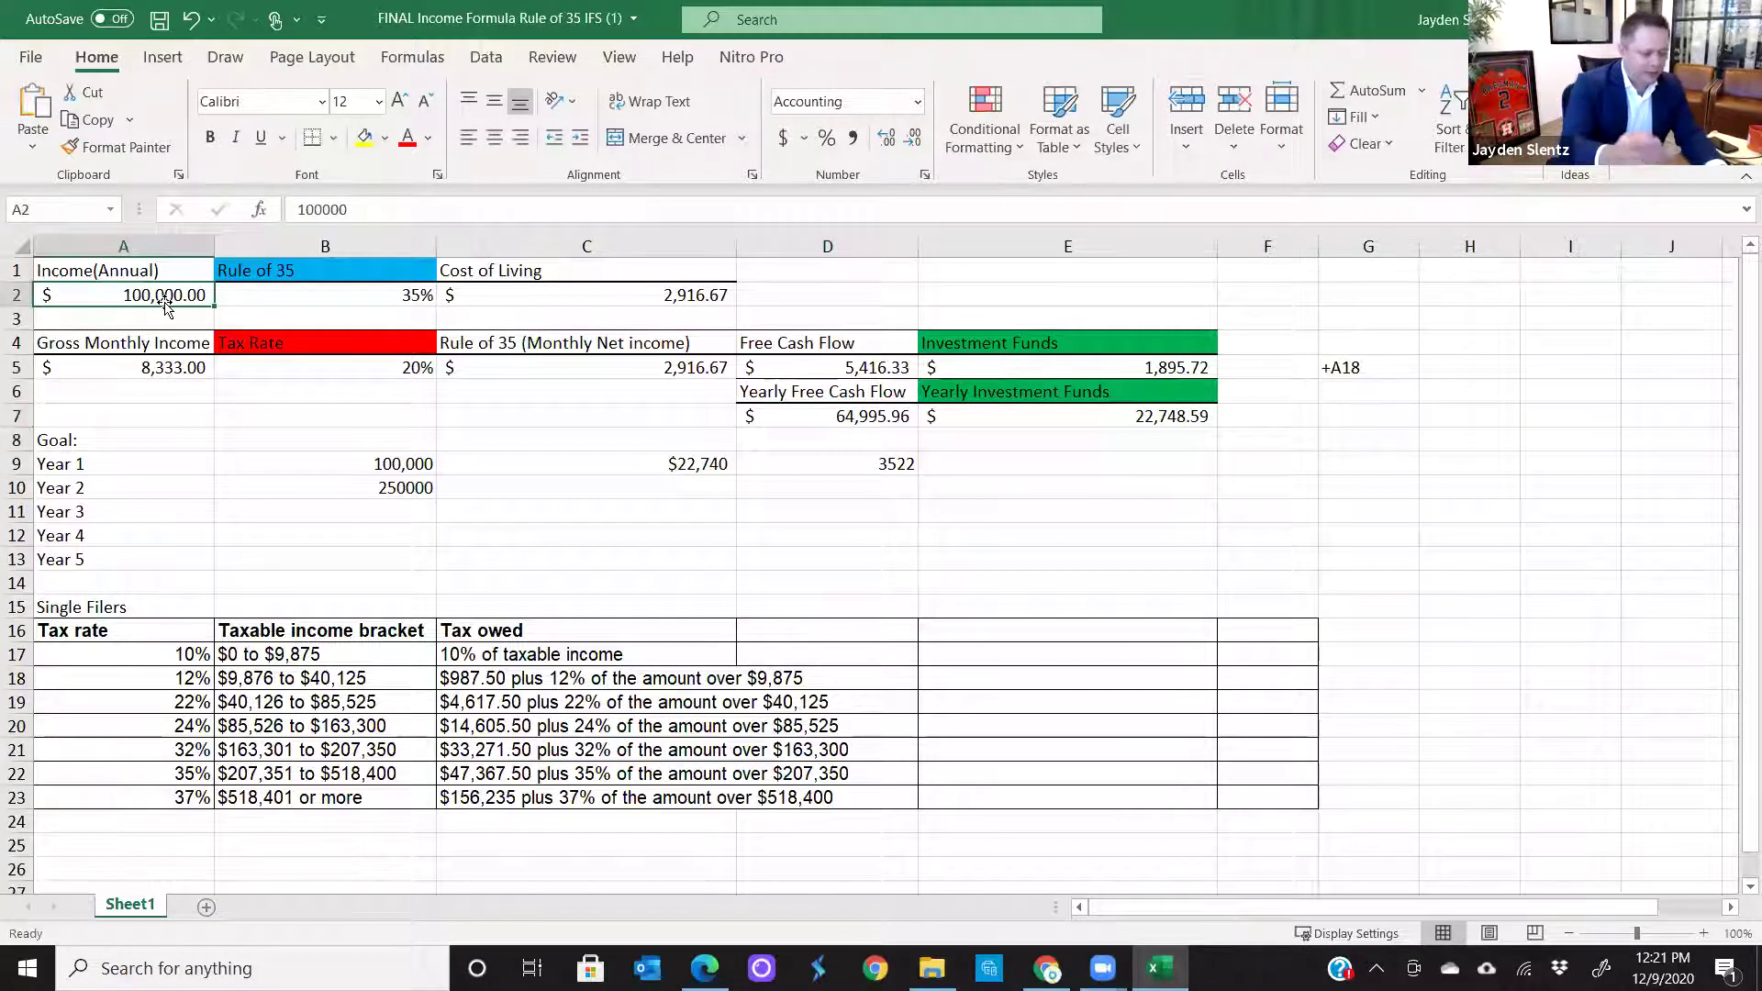
type("200000")
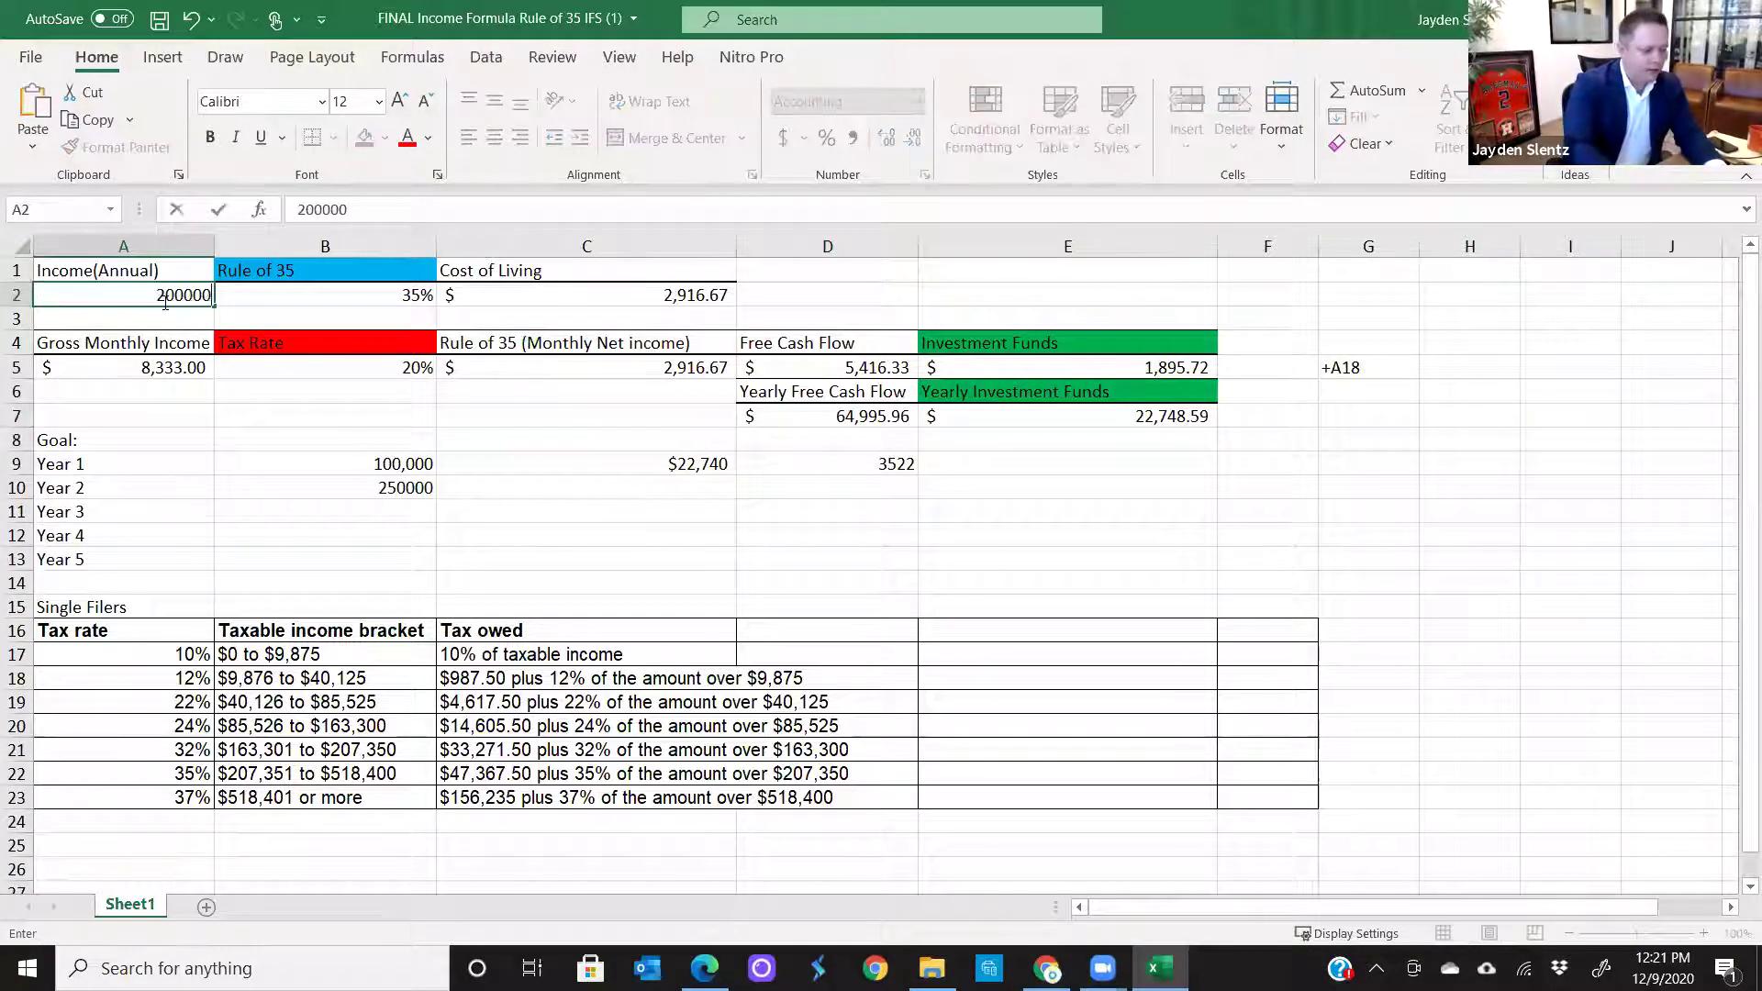
key("Tab")
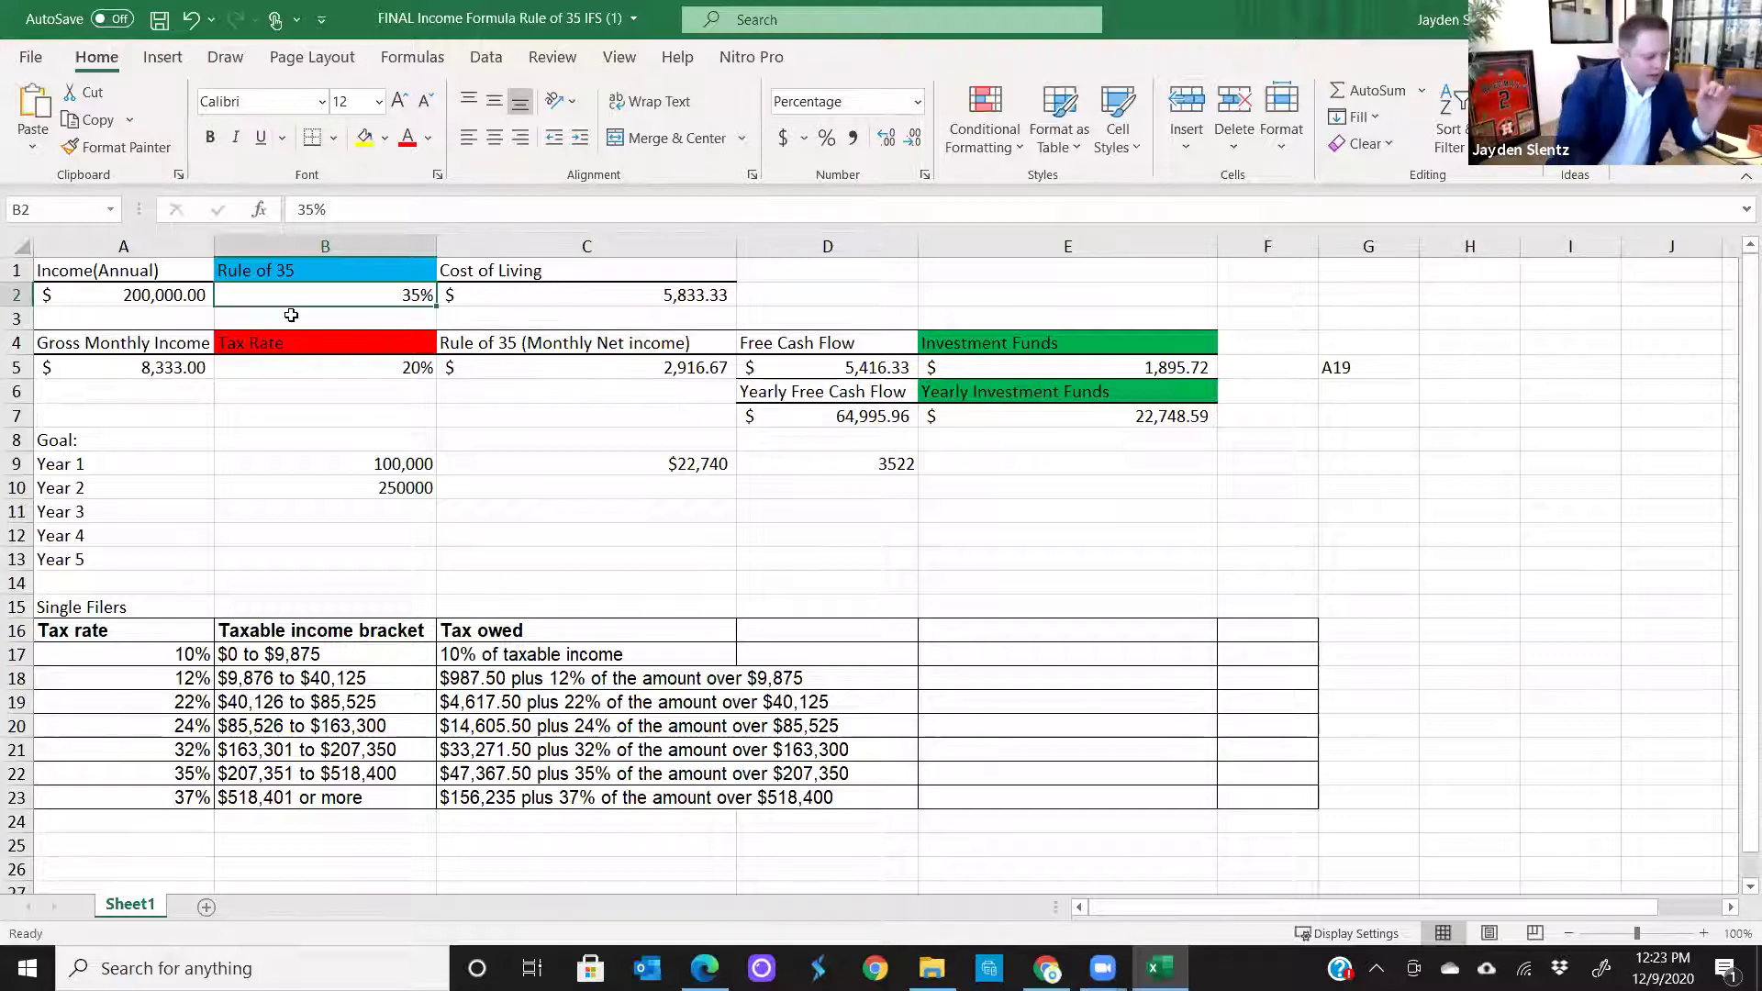
- Set the gross monthly income in A5 to 16666
left_click(150, 367)
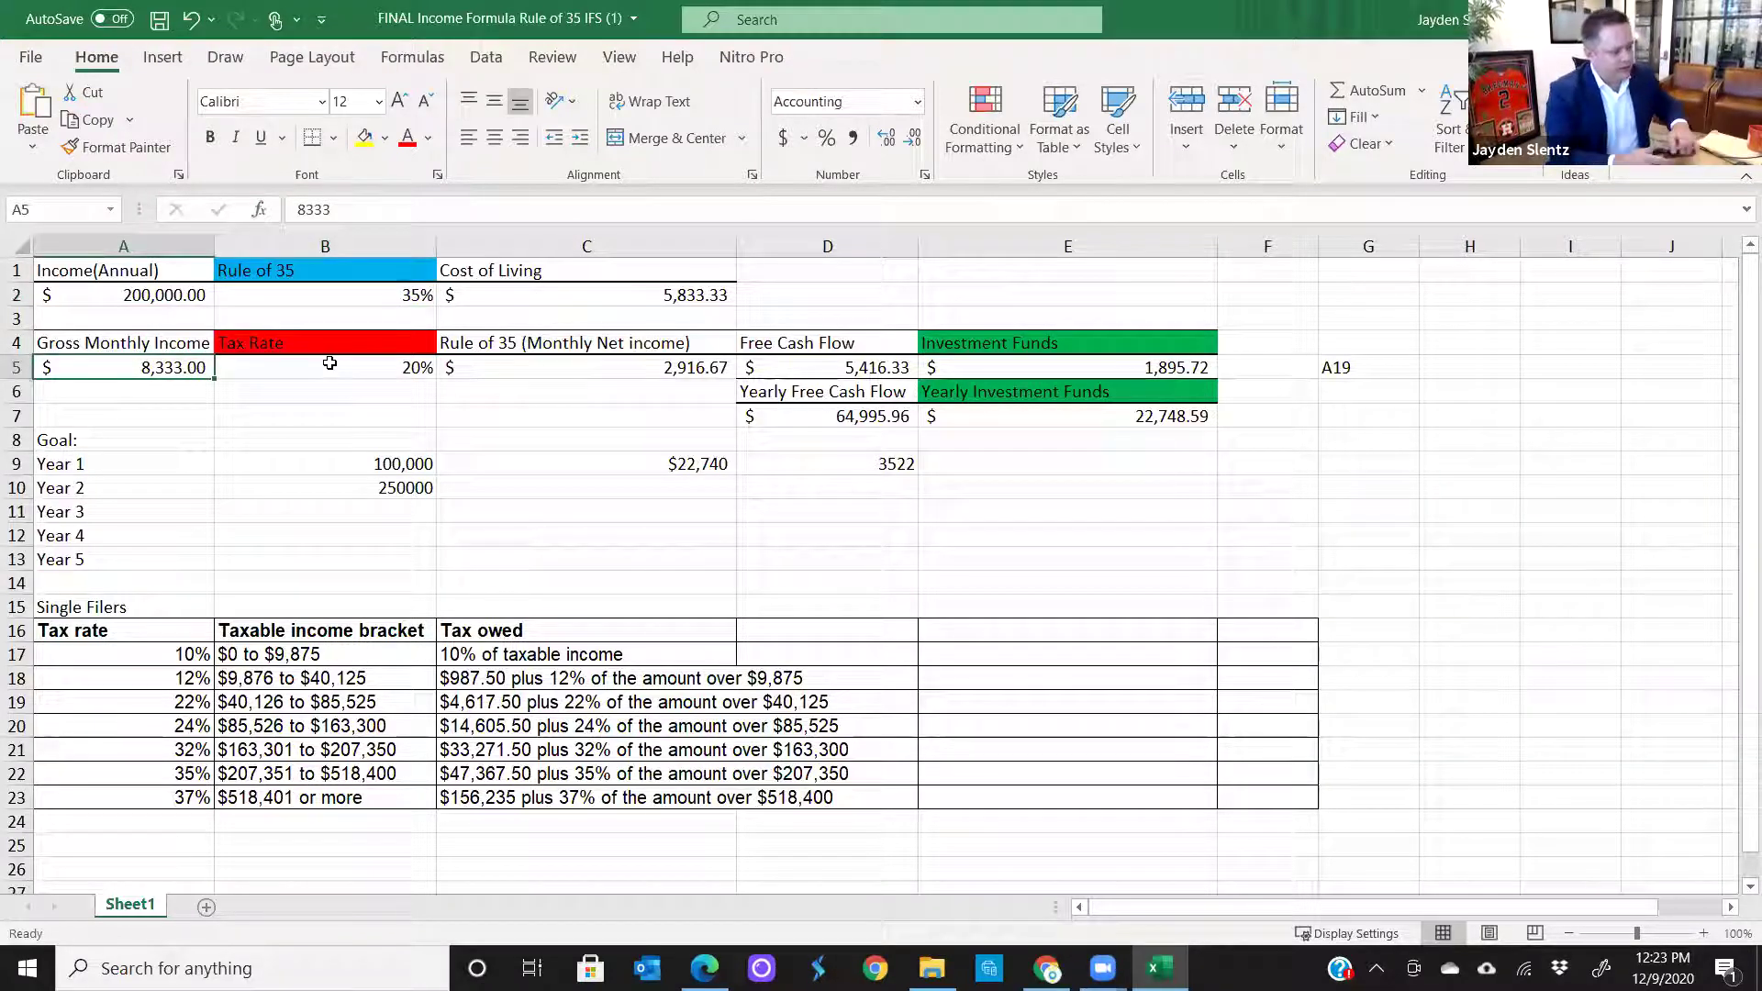
double_click(168, 371)
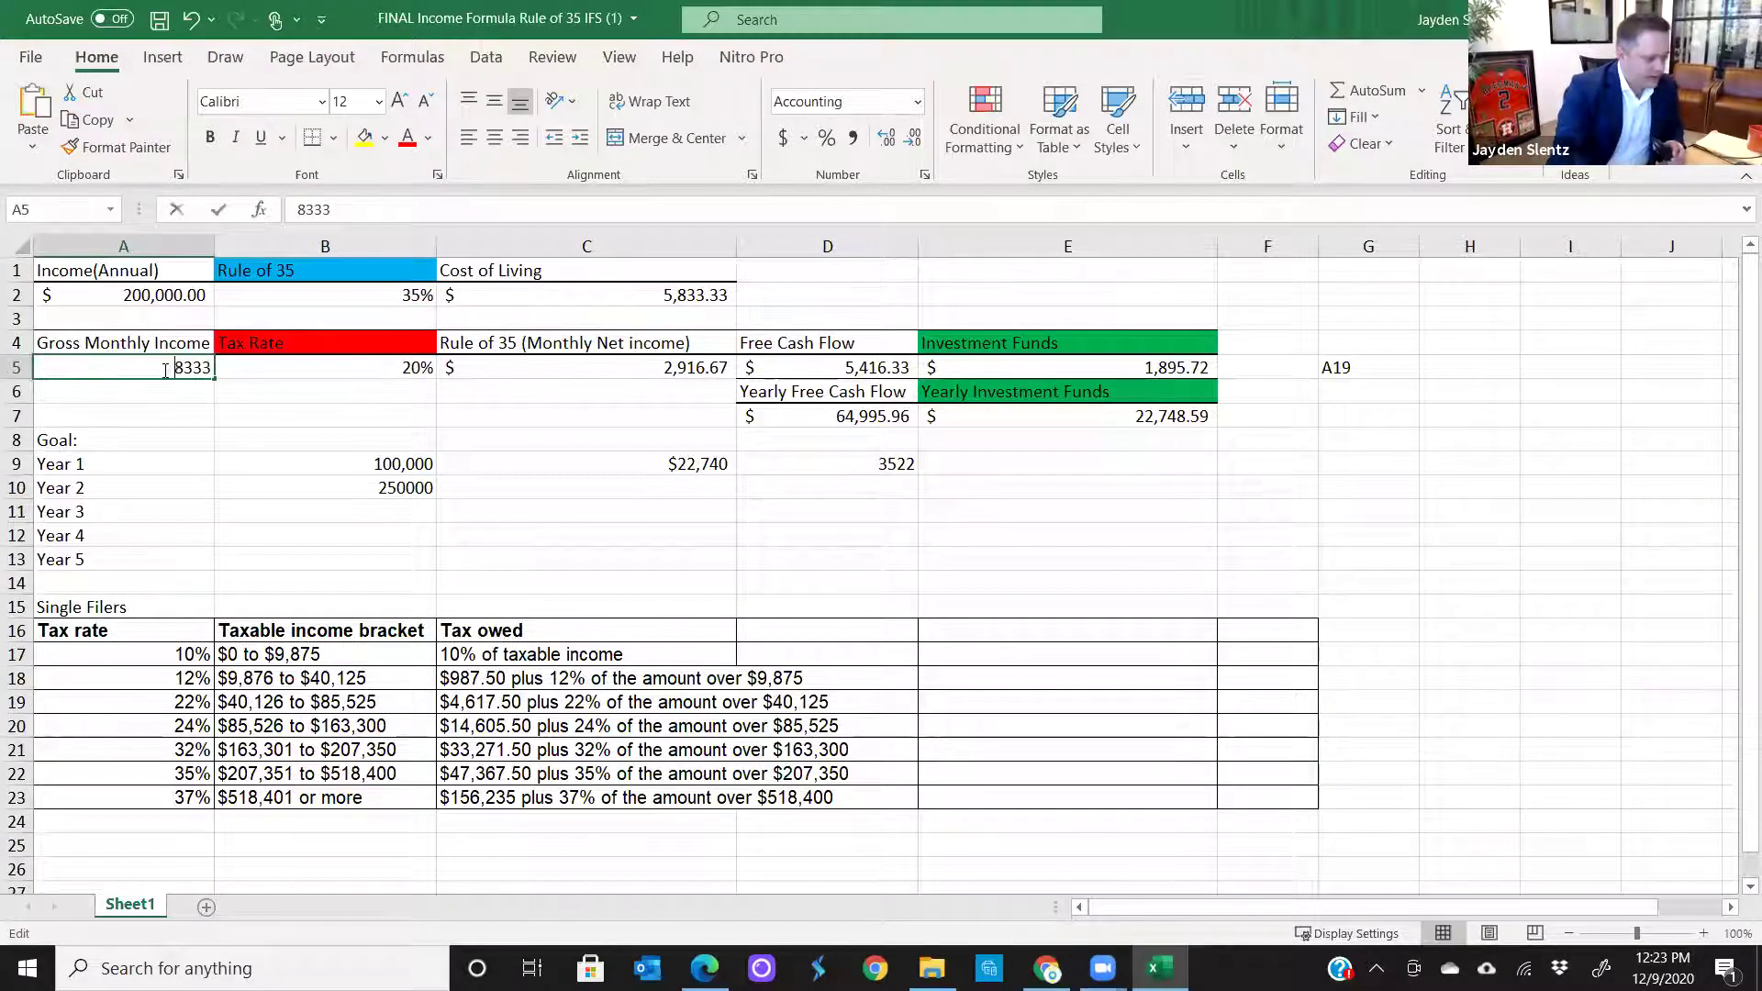
type("16")
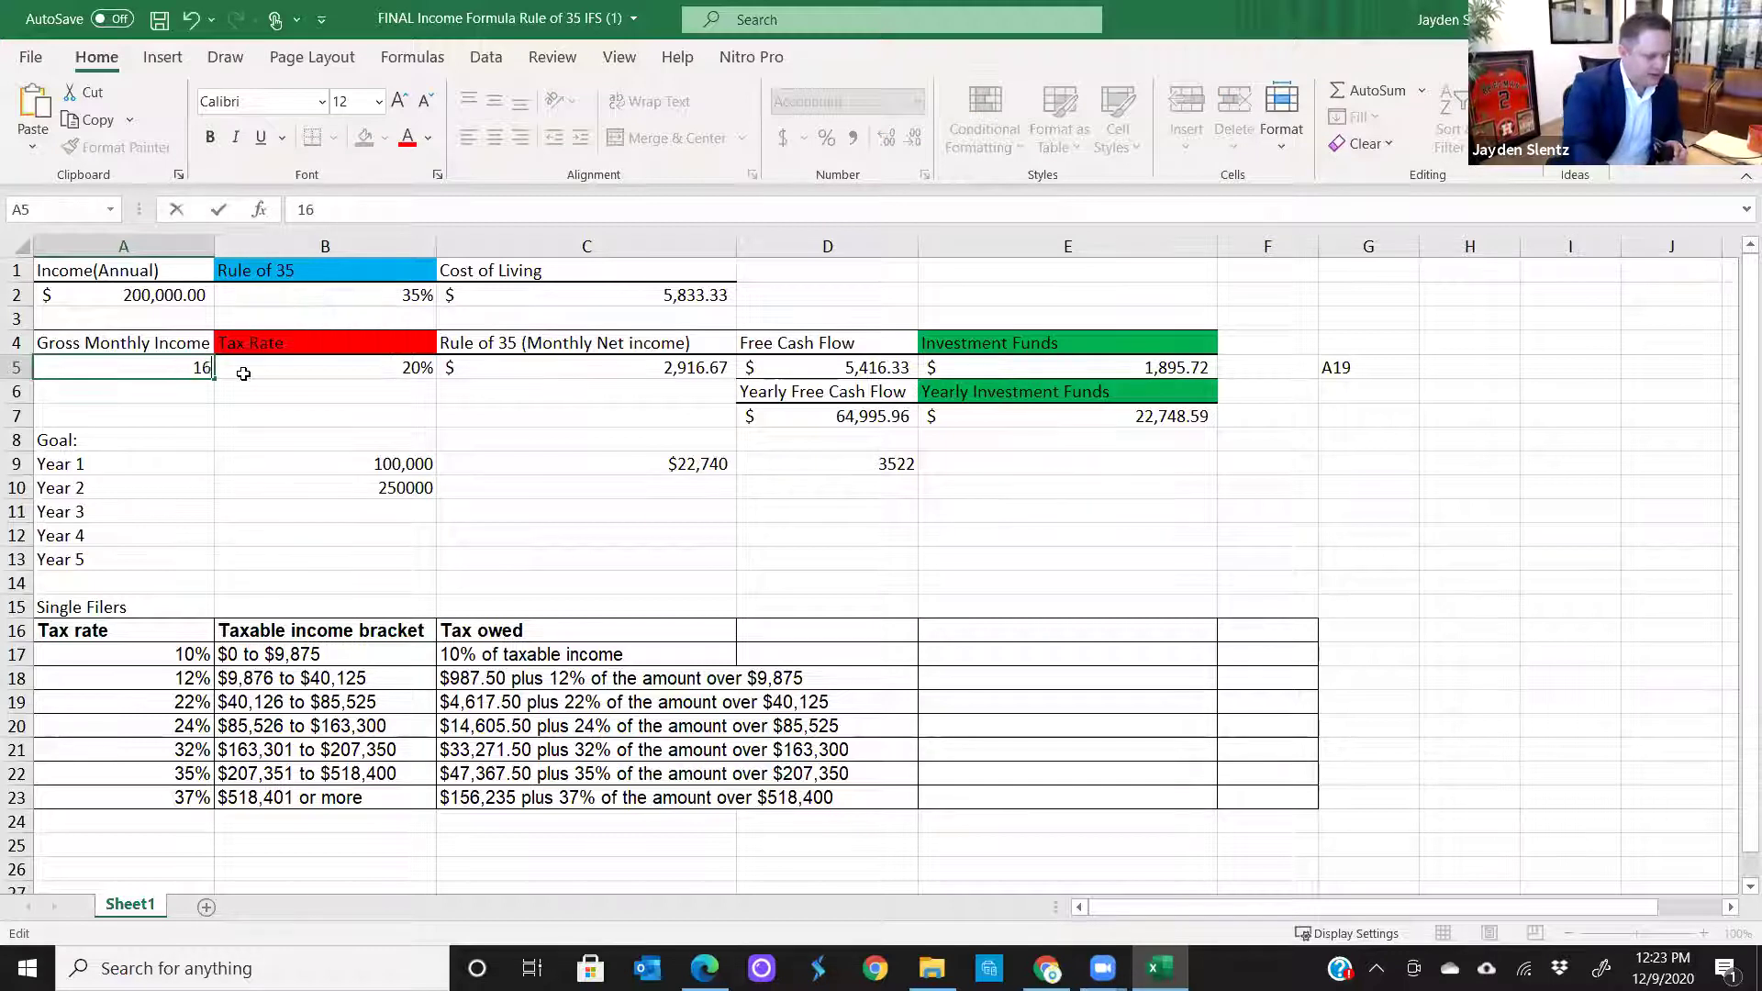
type("666")
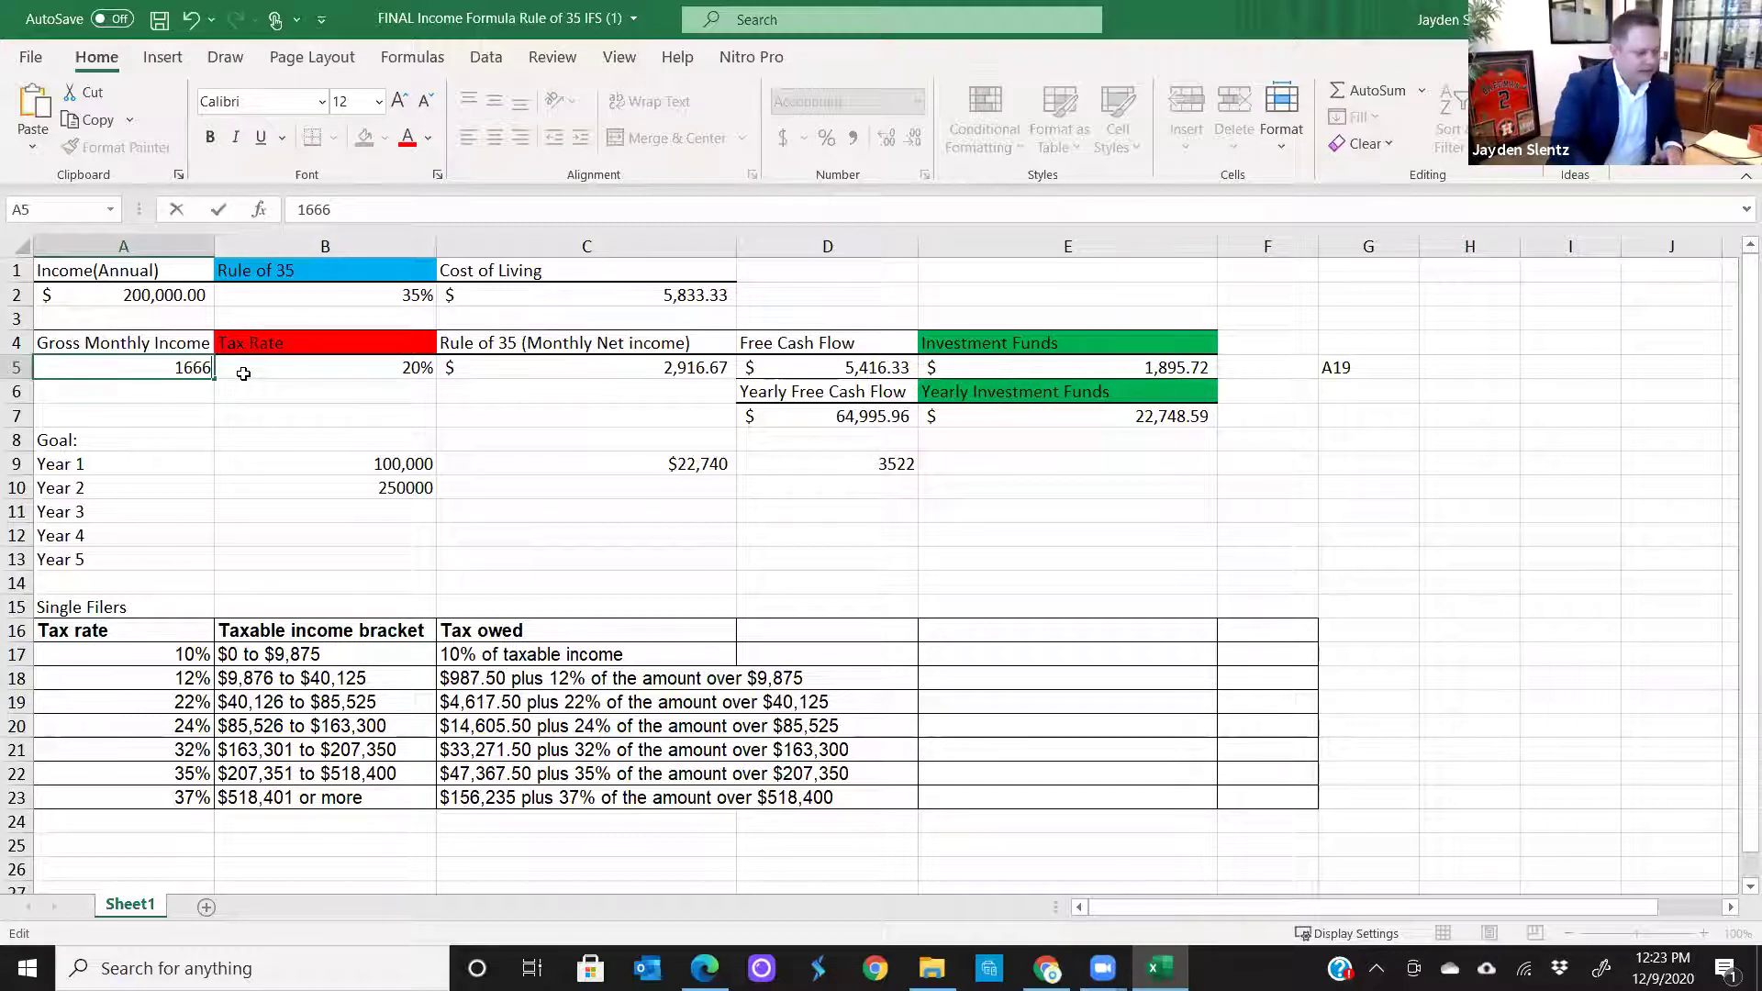
left_click(243, 374)
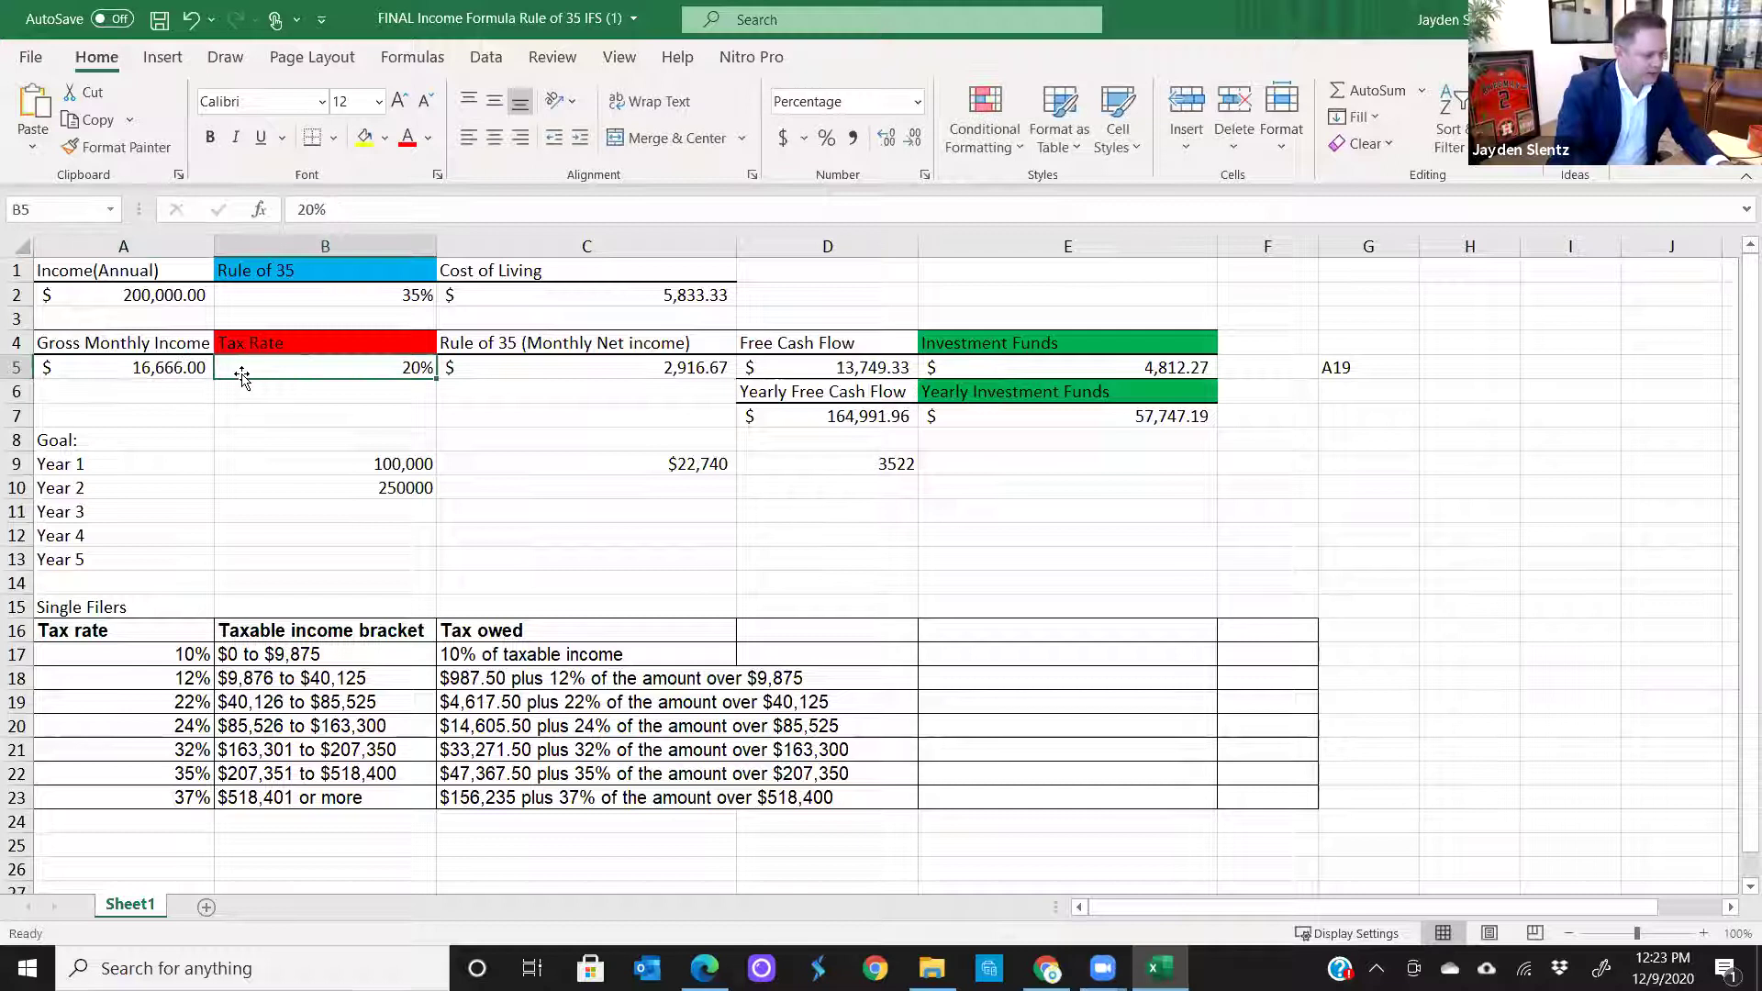
- Set the tax rate in B5 to 25%
double_click(386, 376)
double_click(413, 368)
type("25")
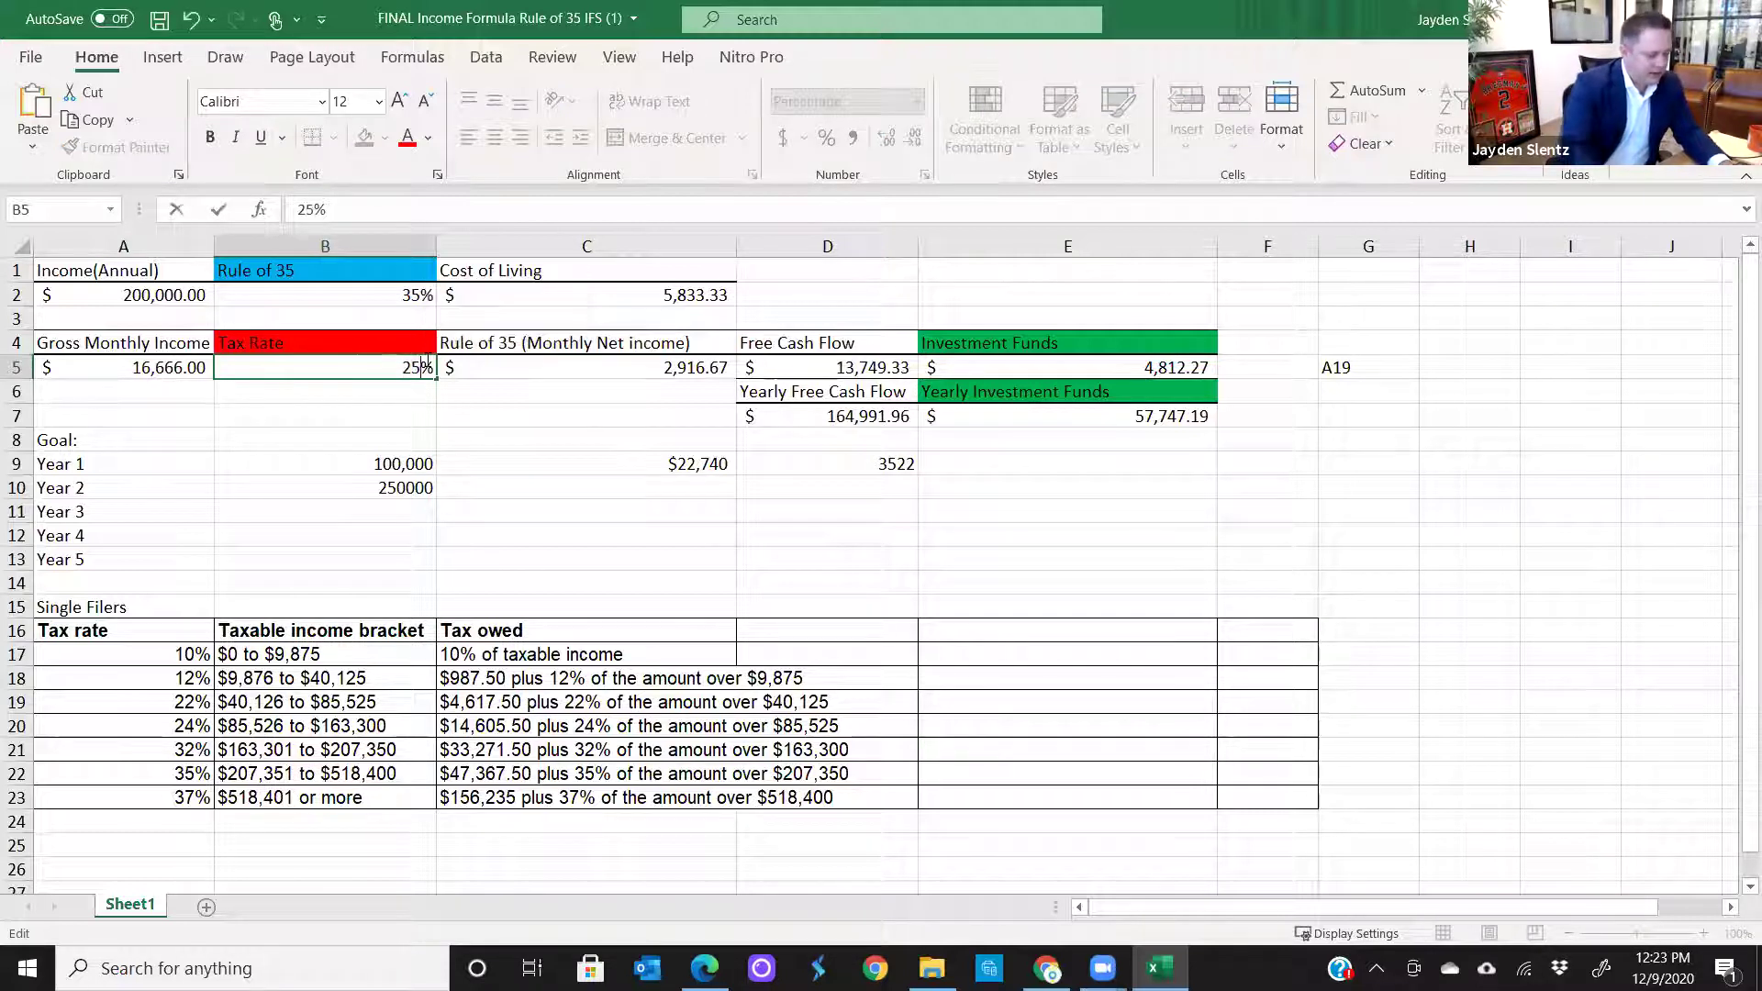
key("Tab")
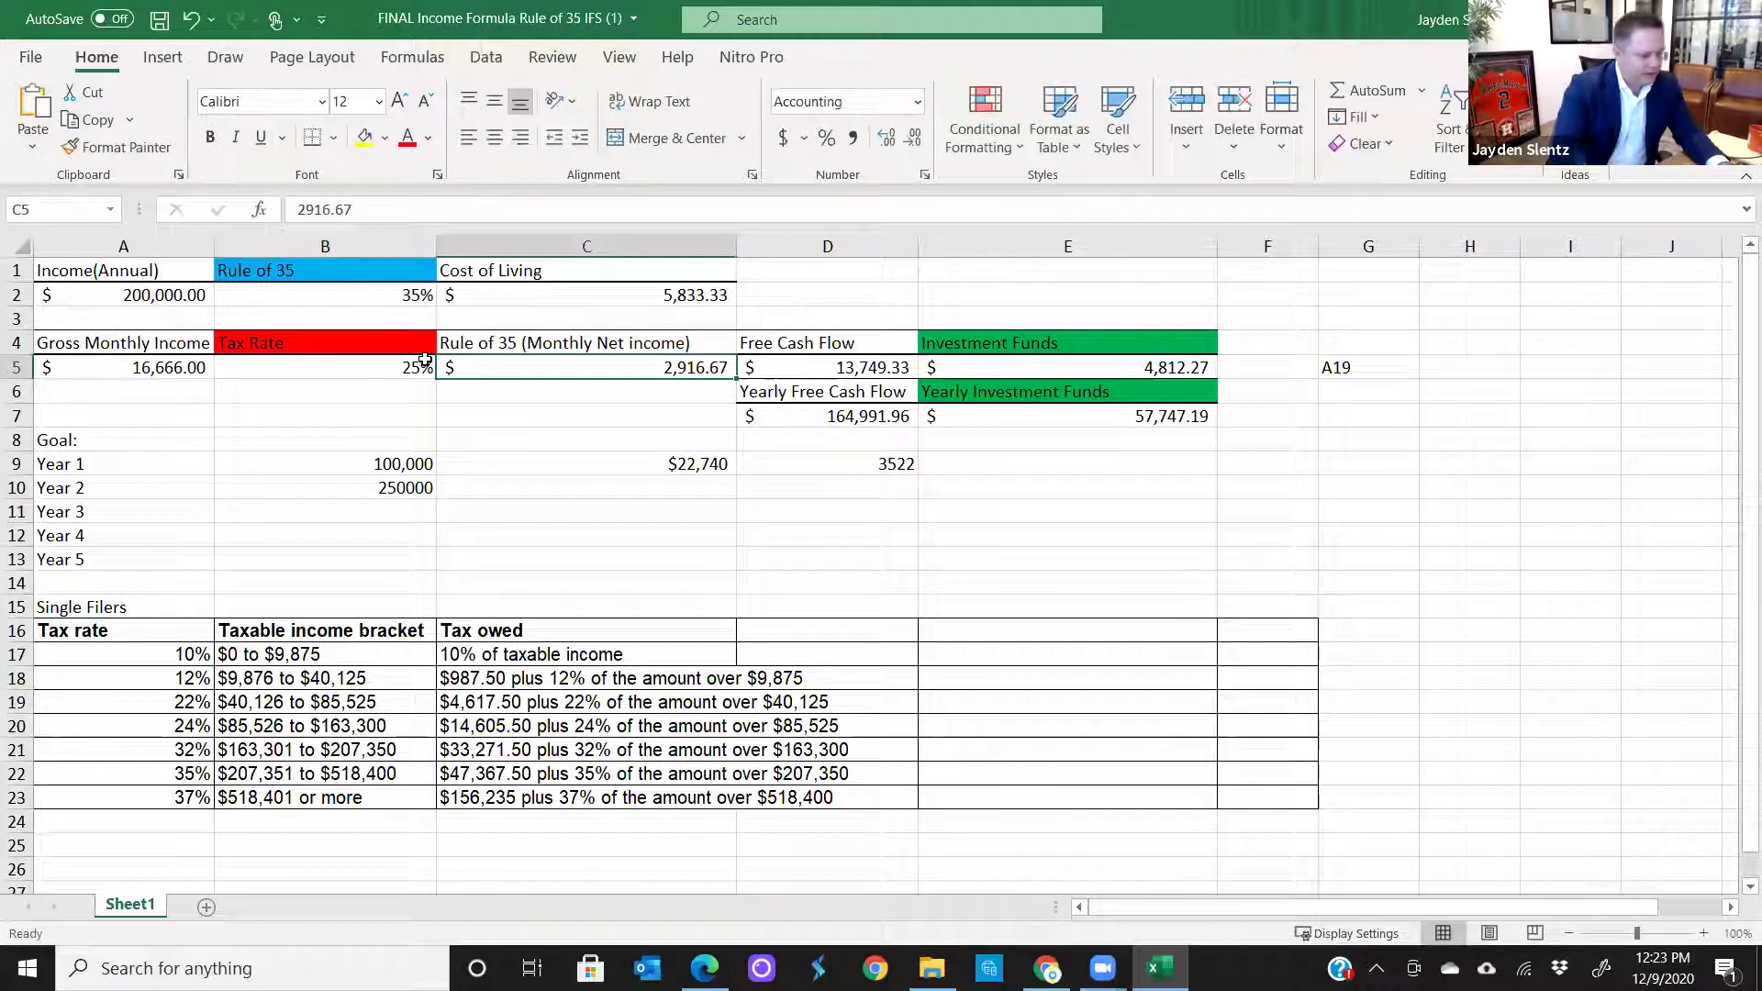
- Set the Rule of 35 monthly net income in C5 to 5833.33 and select the investment funds cell E5
double_click(701, 367)
double_click(702, 367)
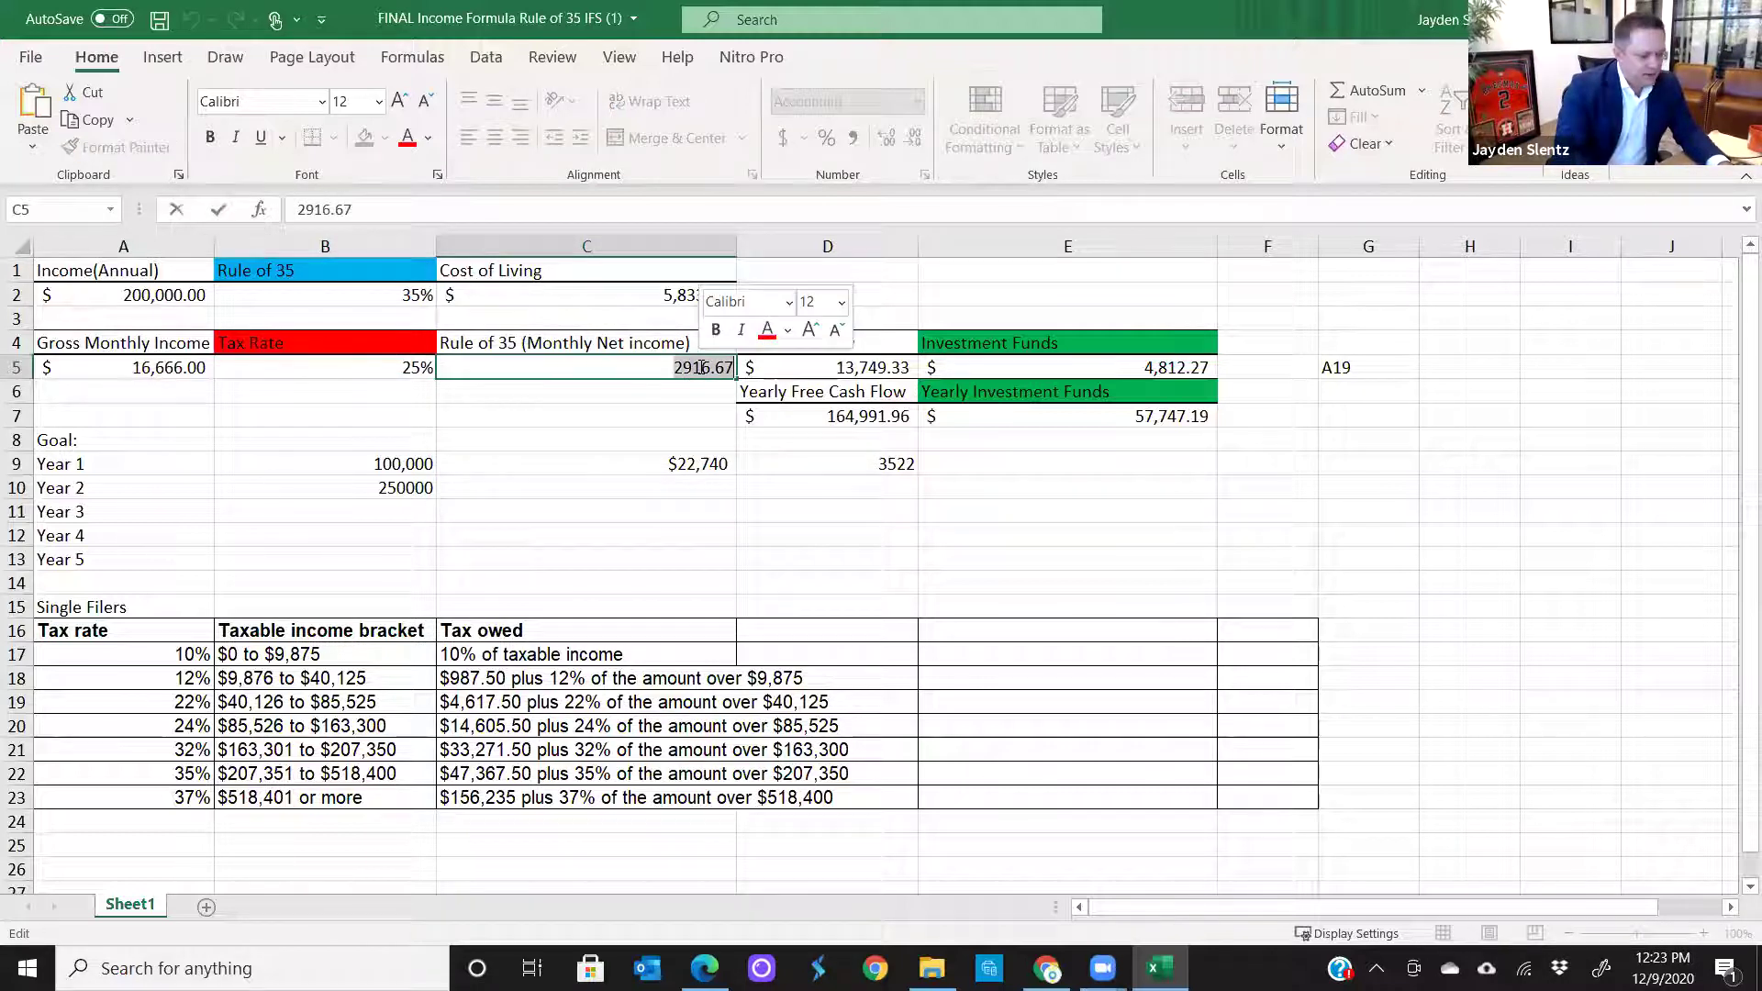
type("5,833.")
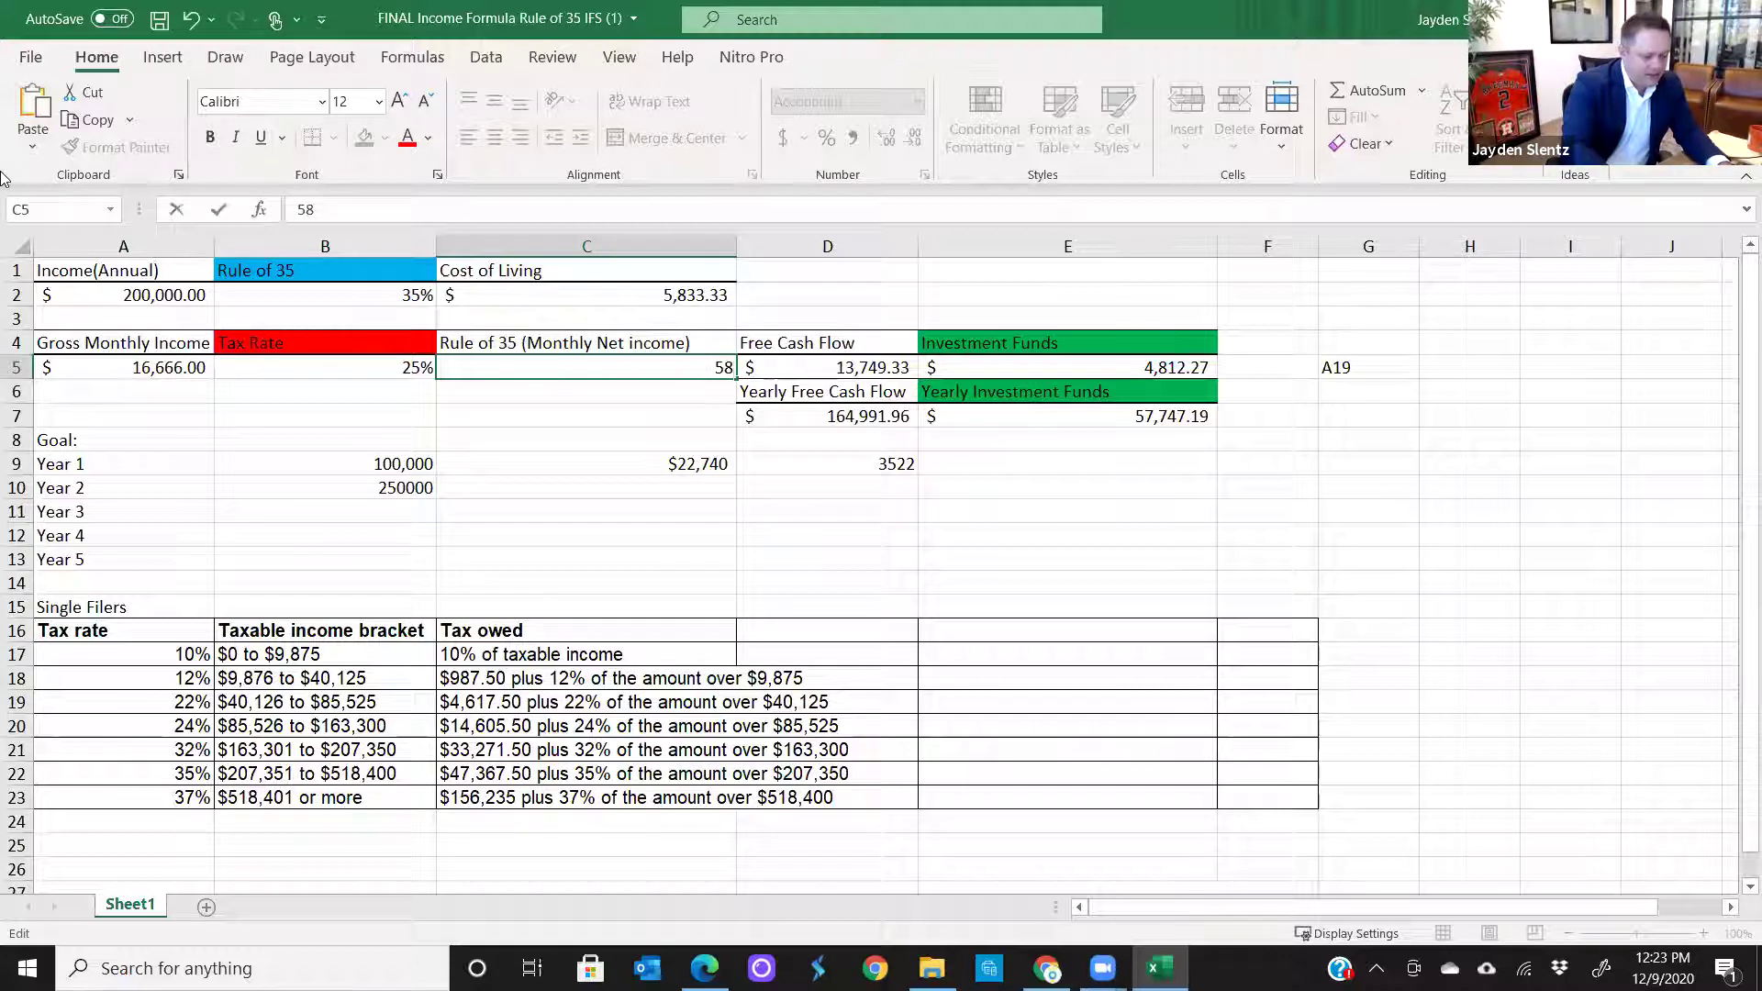
type("33.33")
key("Tab")
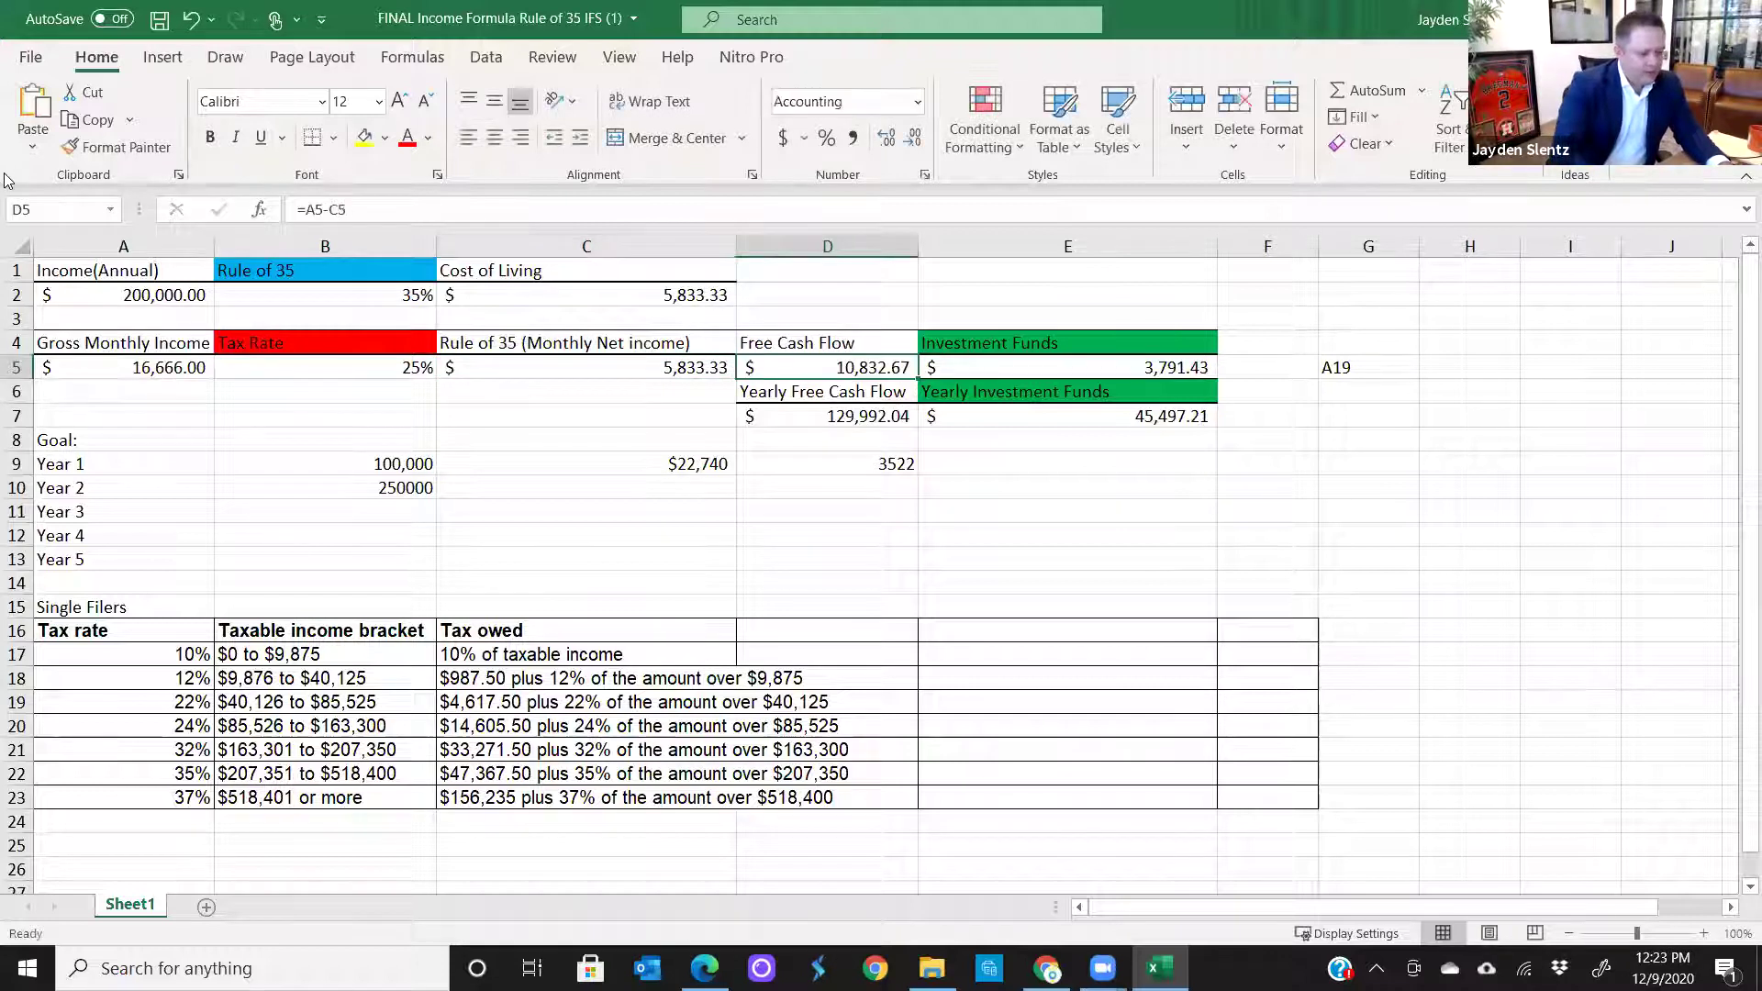
left_click(1160, 375)
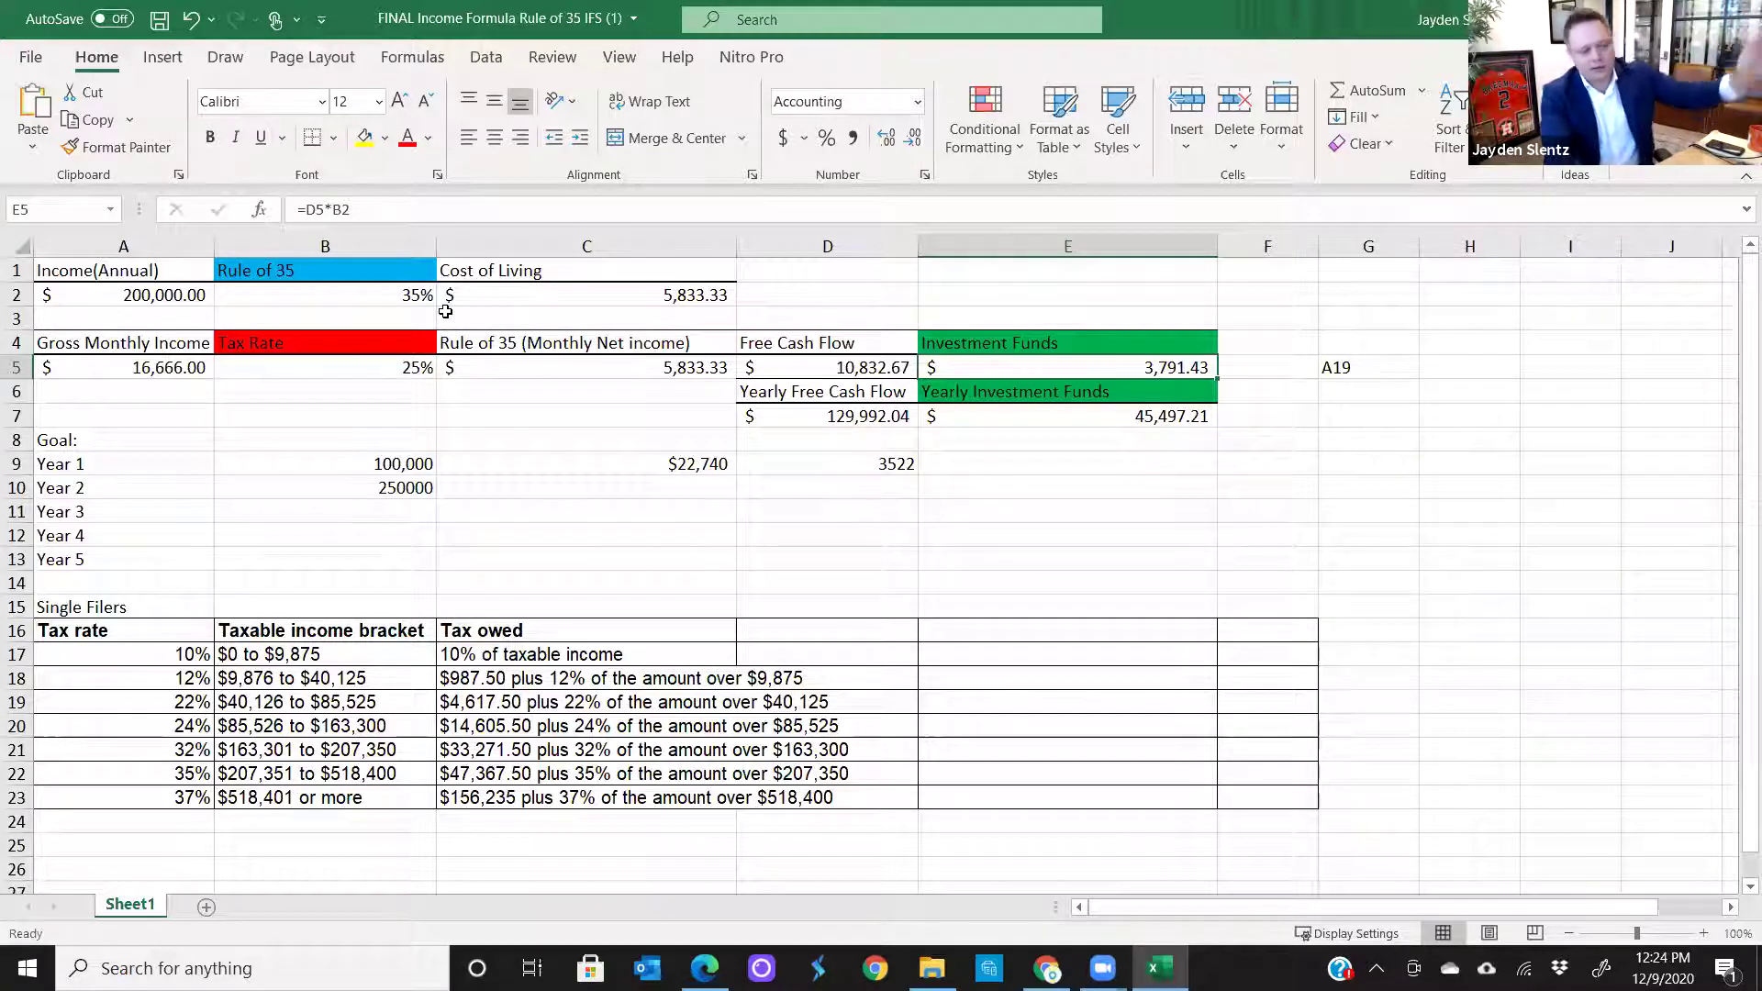
- Try to replace the Rule of 35 percentage in B2 with 55
left_click(381, 292)
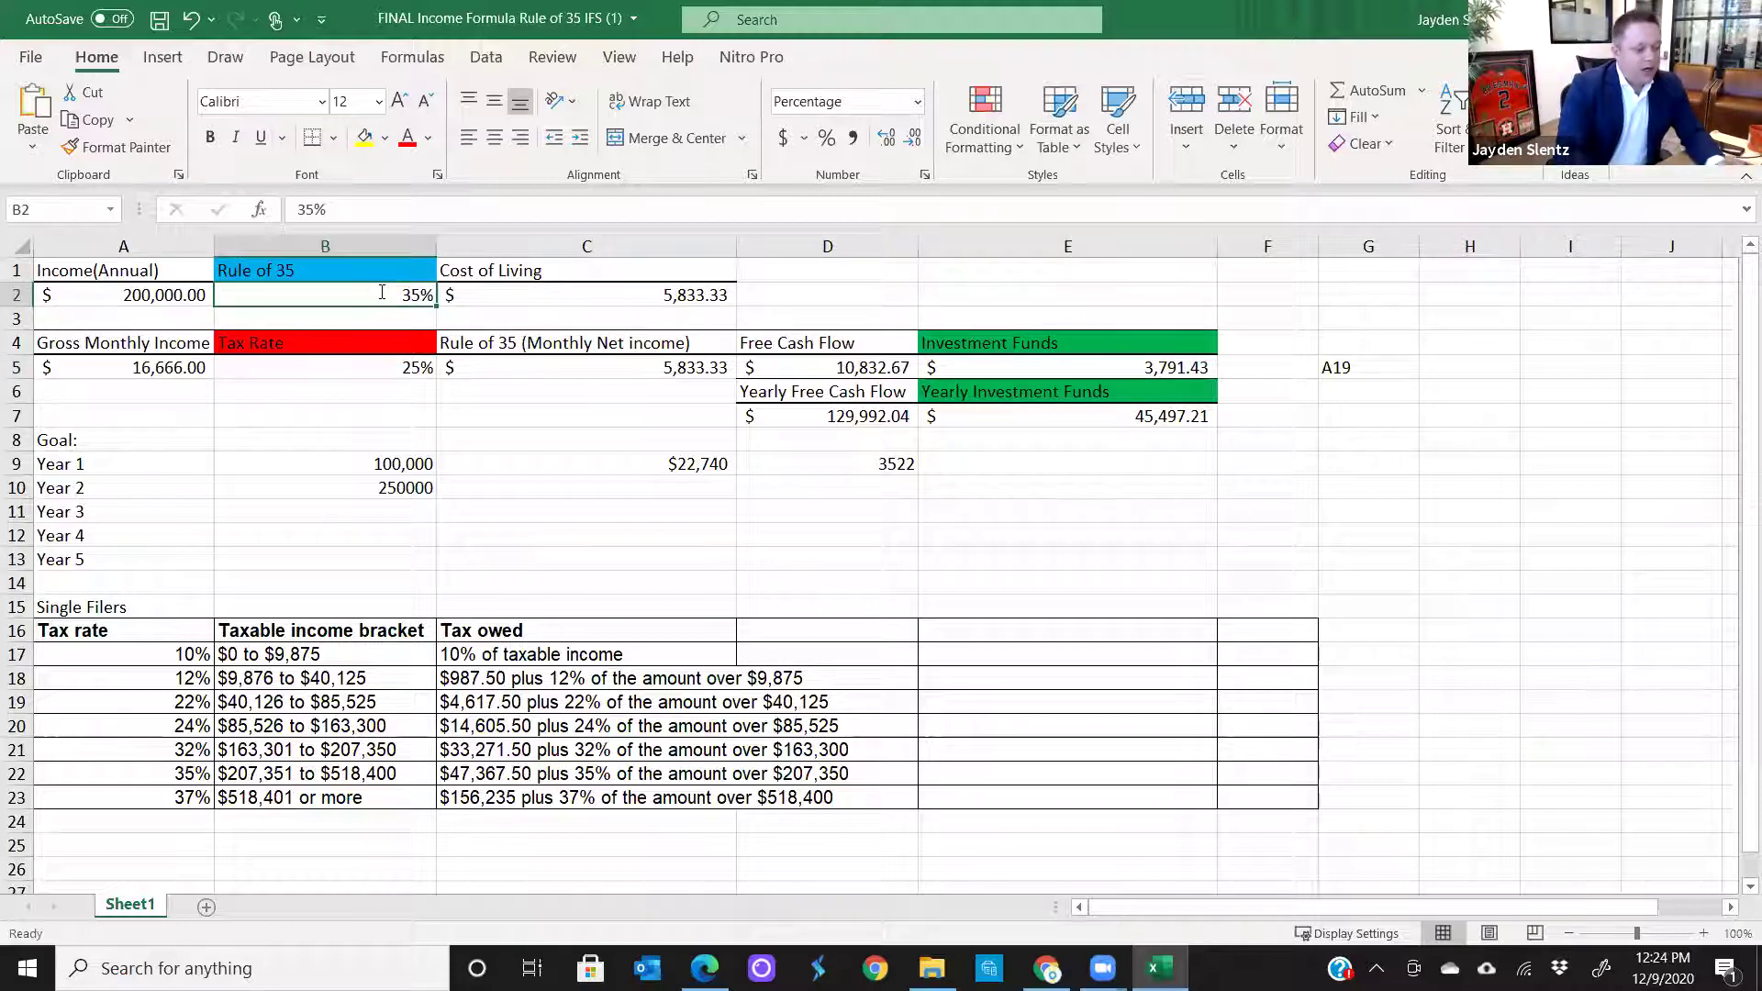
double_click(381, 292)
left_click_drag(397, 295, 433, 294)
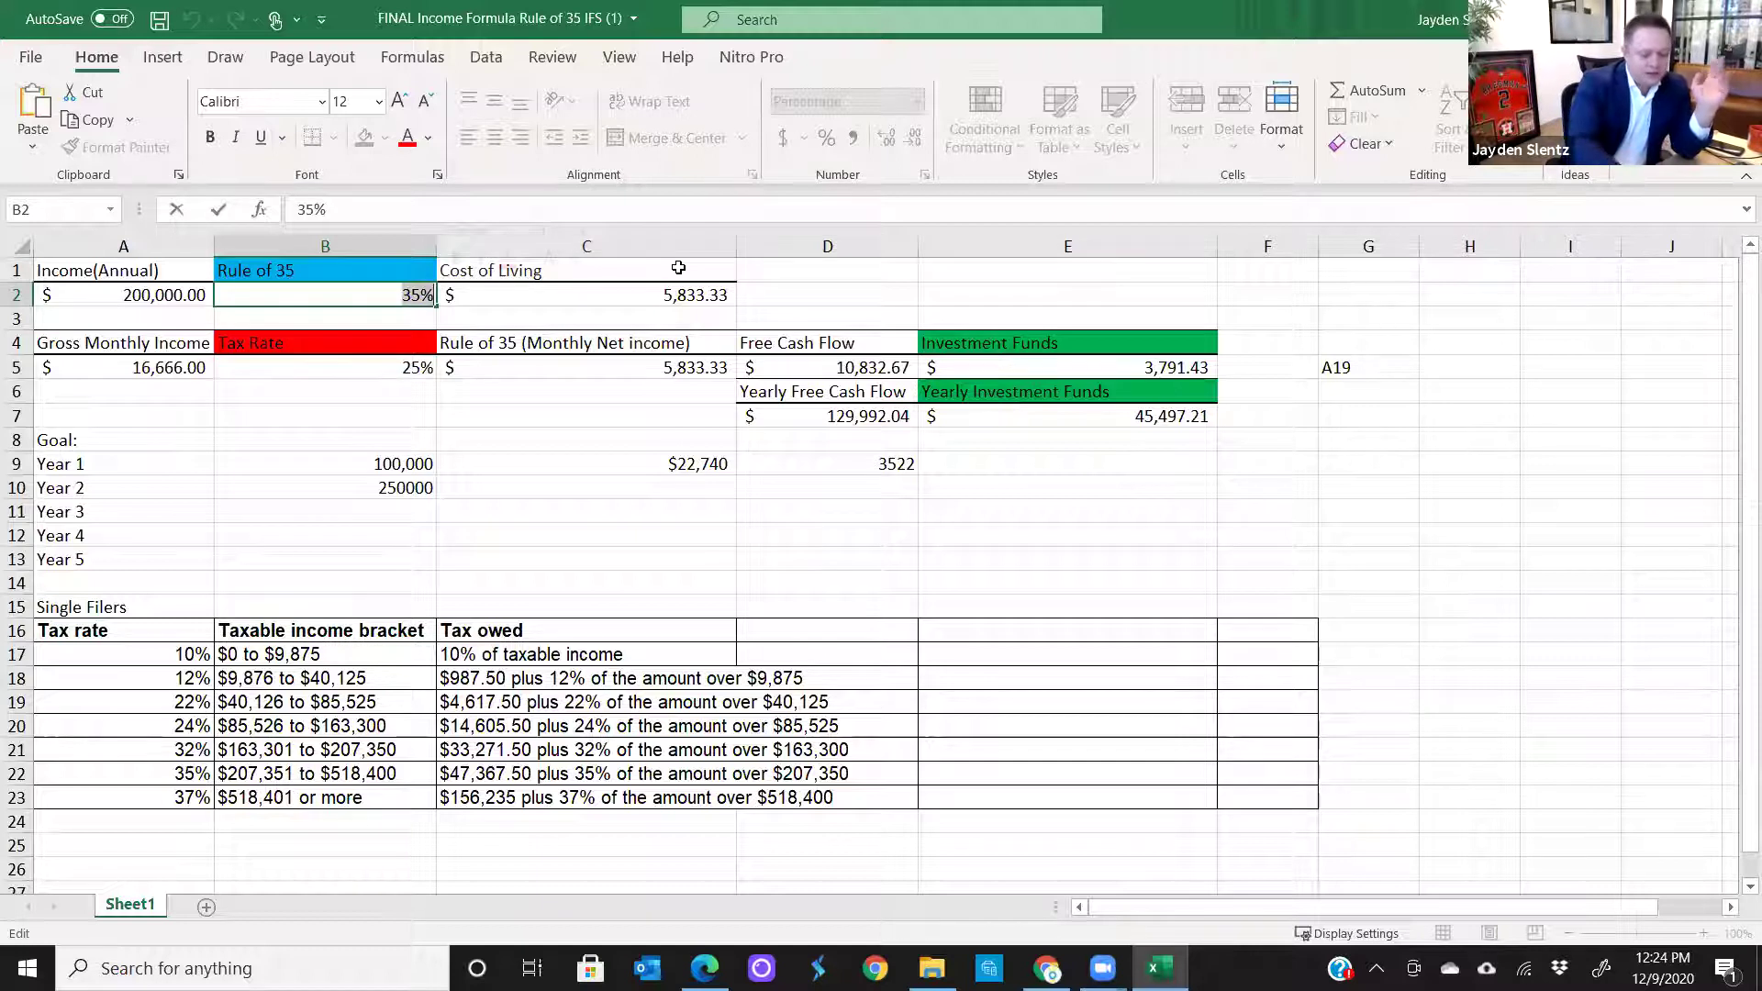
type("55")
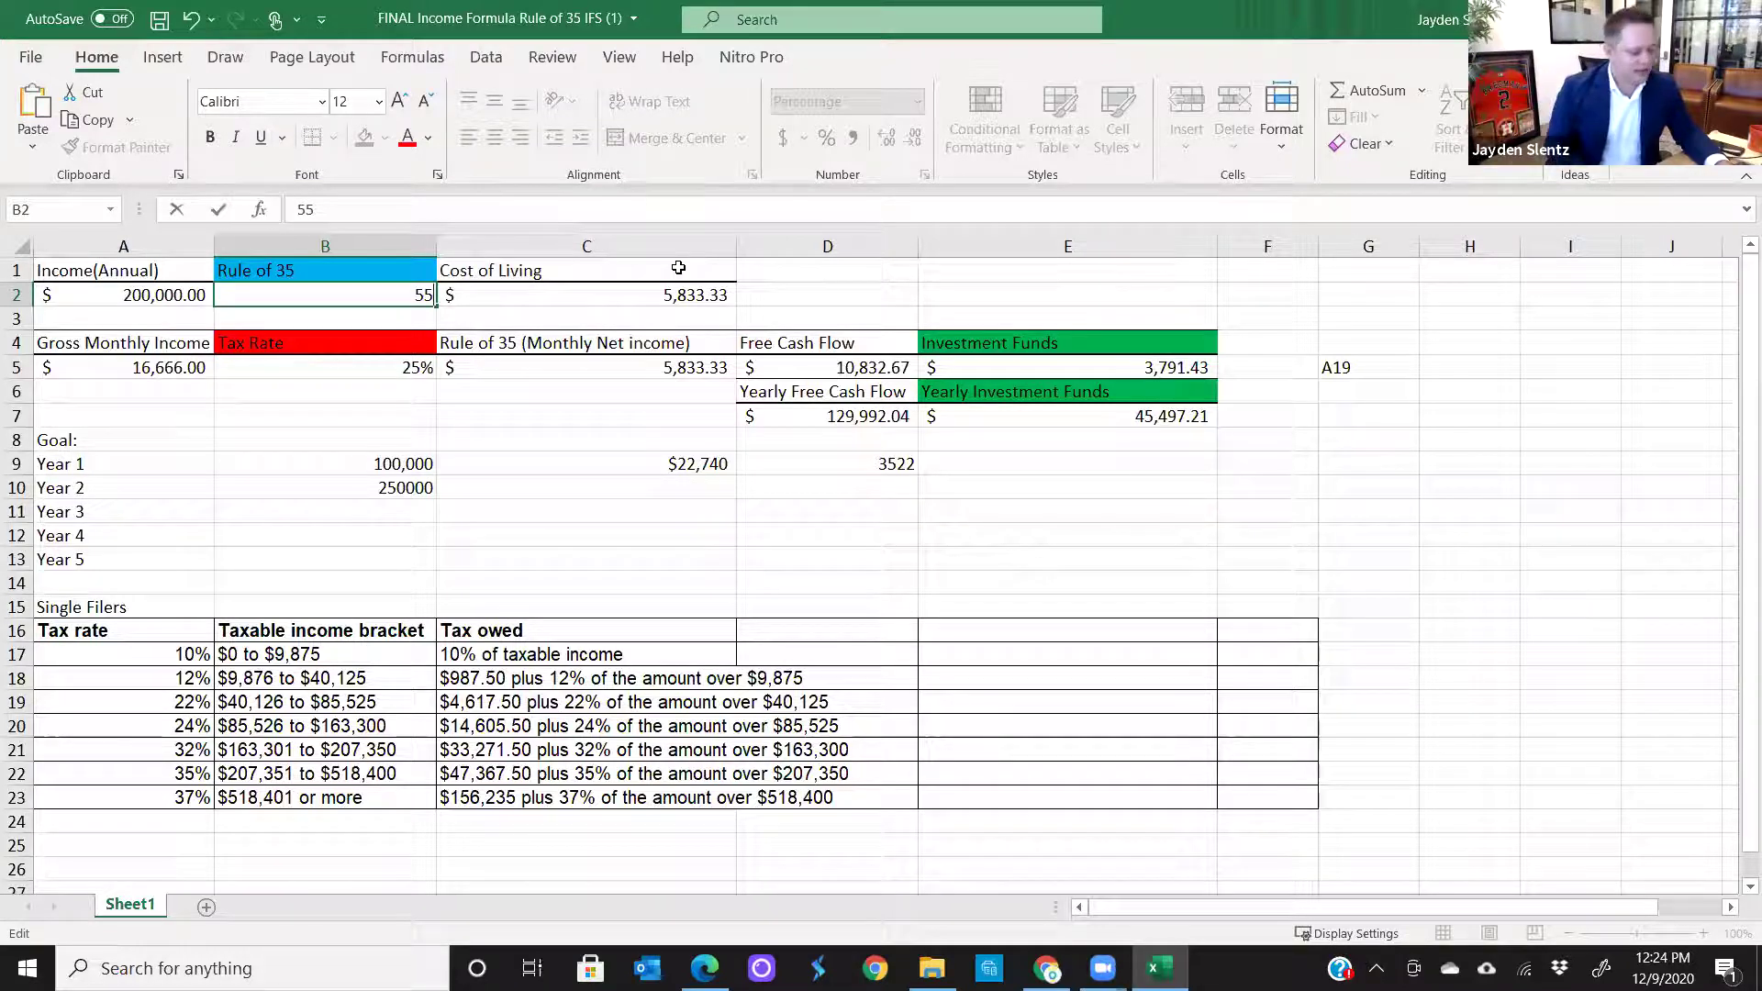
key("Tab")
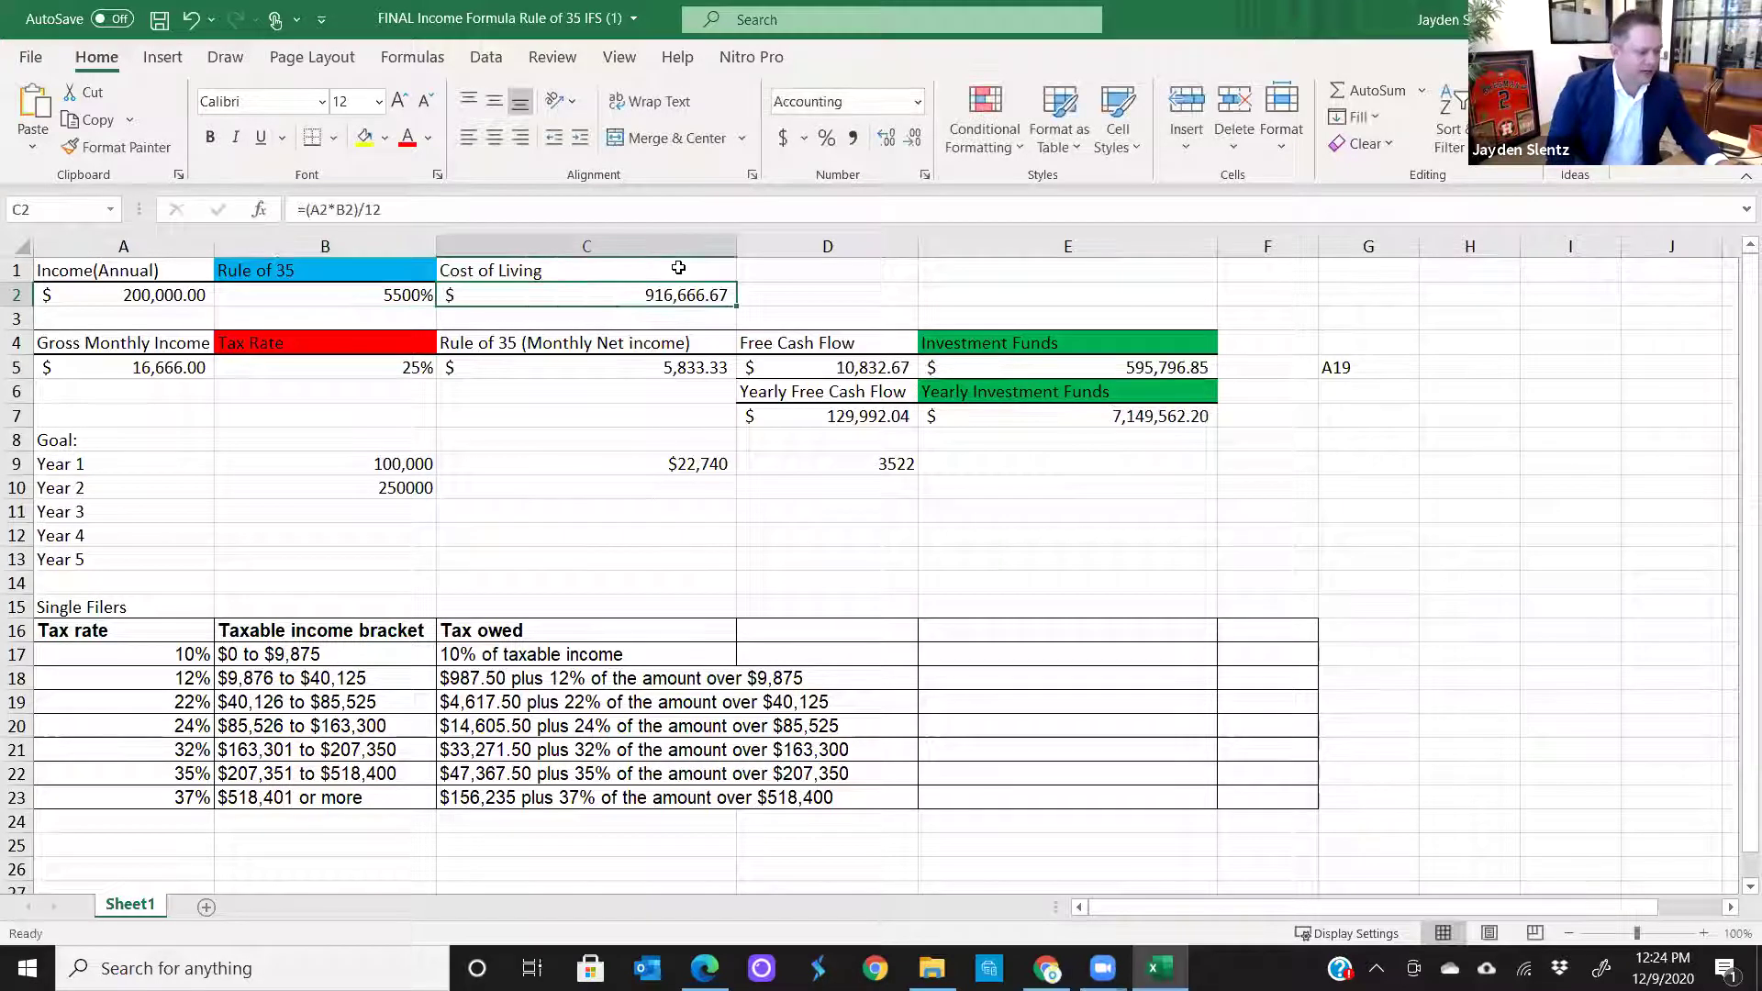
- Set the Rule of 35 percentage in B2 to 55%
left_click(392, 300)
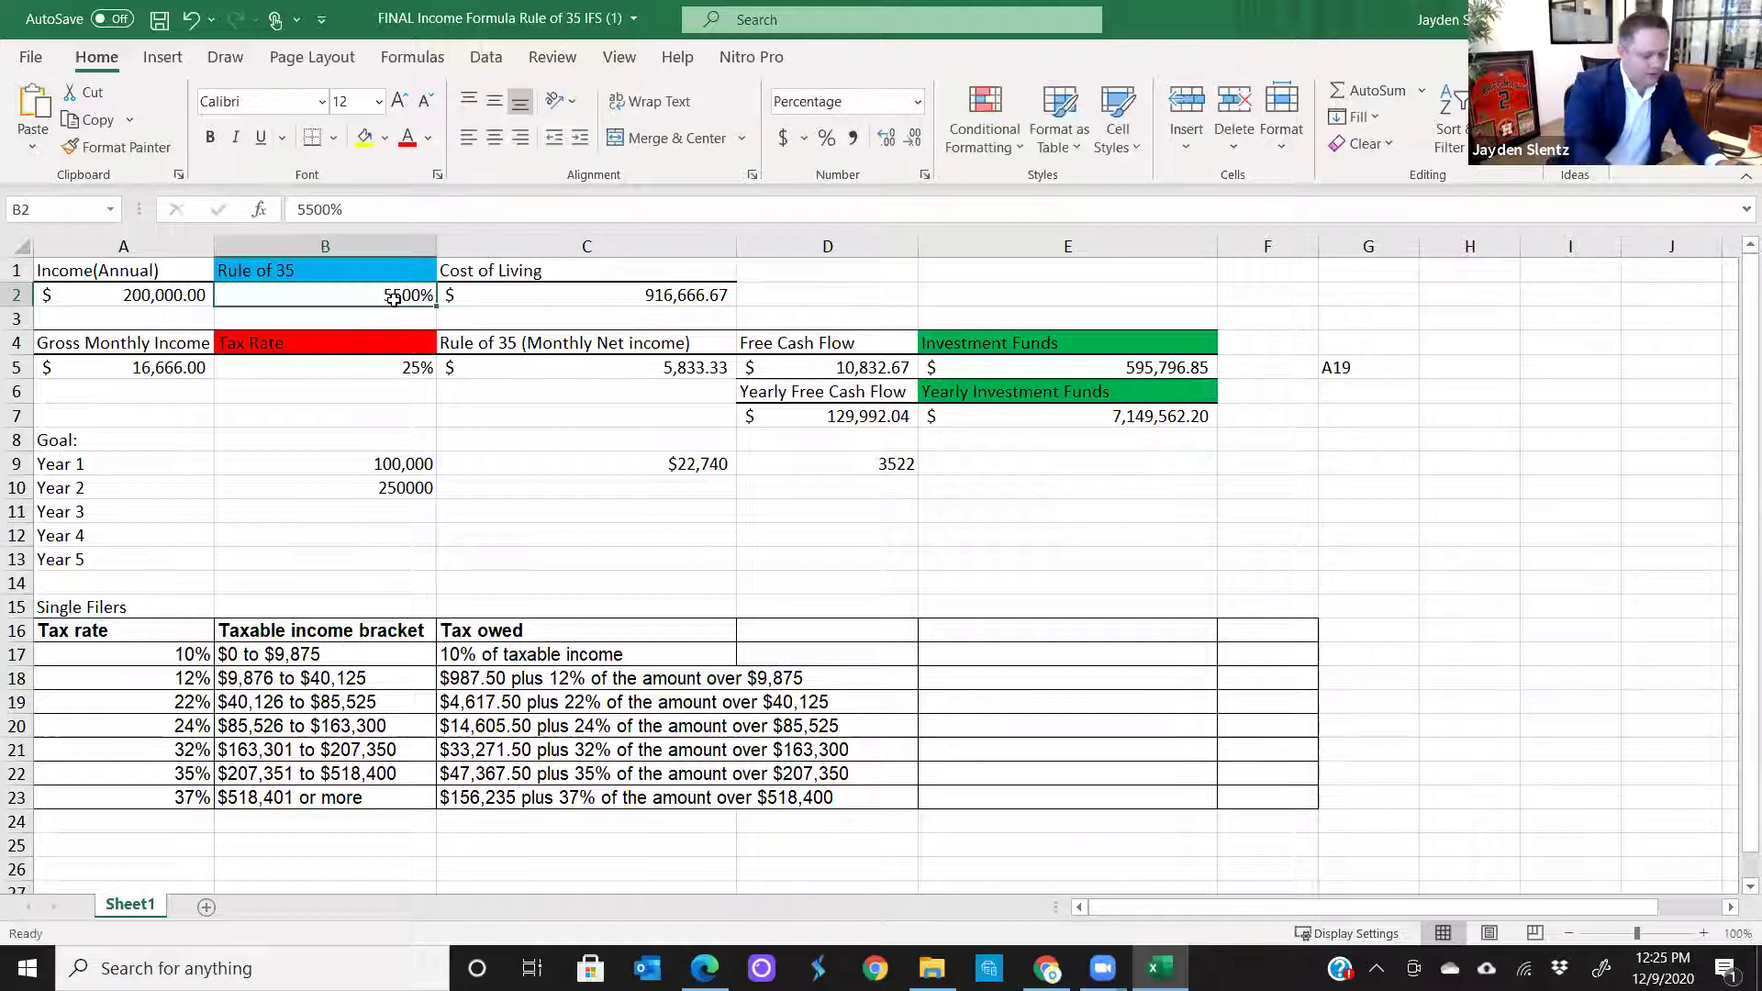
type("55")
key("Tab")
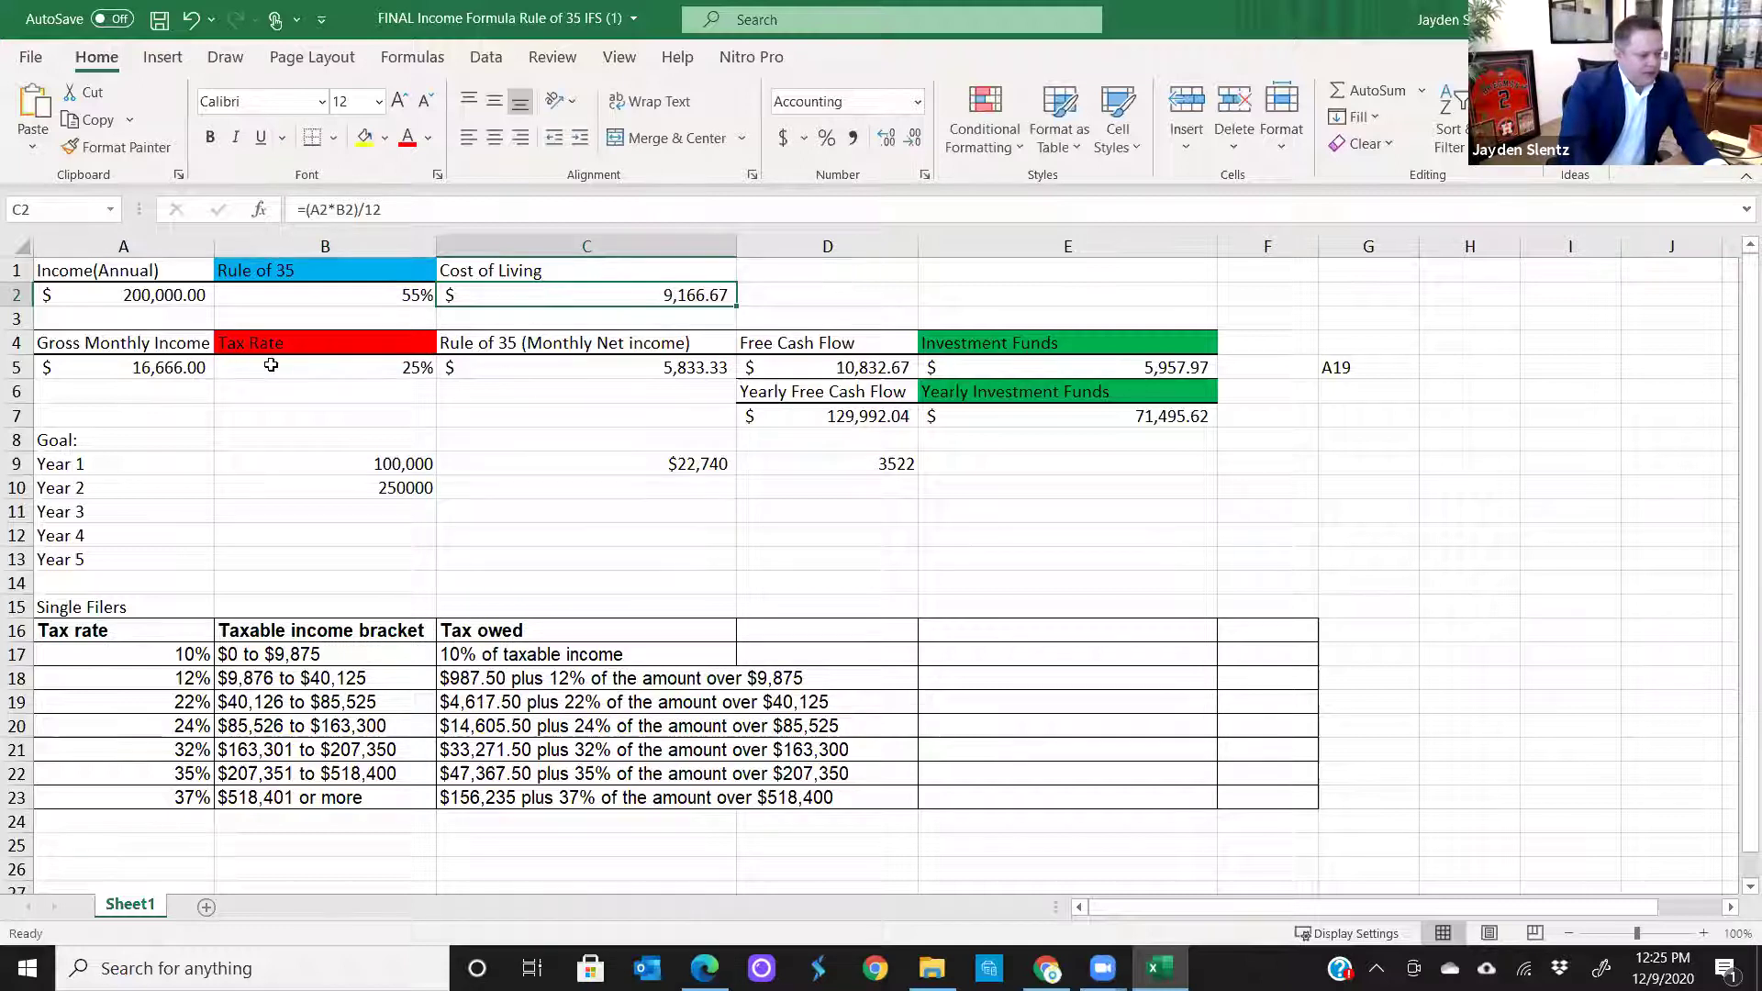
- Set the Rule of 35 monthly net income in C5 to 9166 and select the investment funds cell with its neighbour
left_click(672, 369)
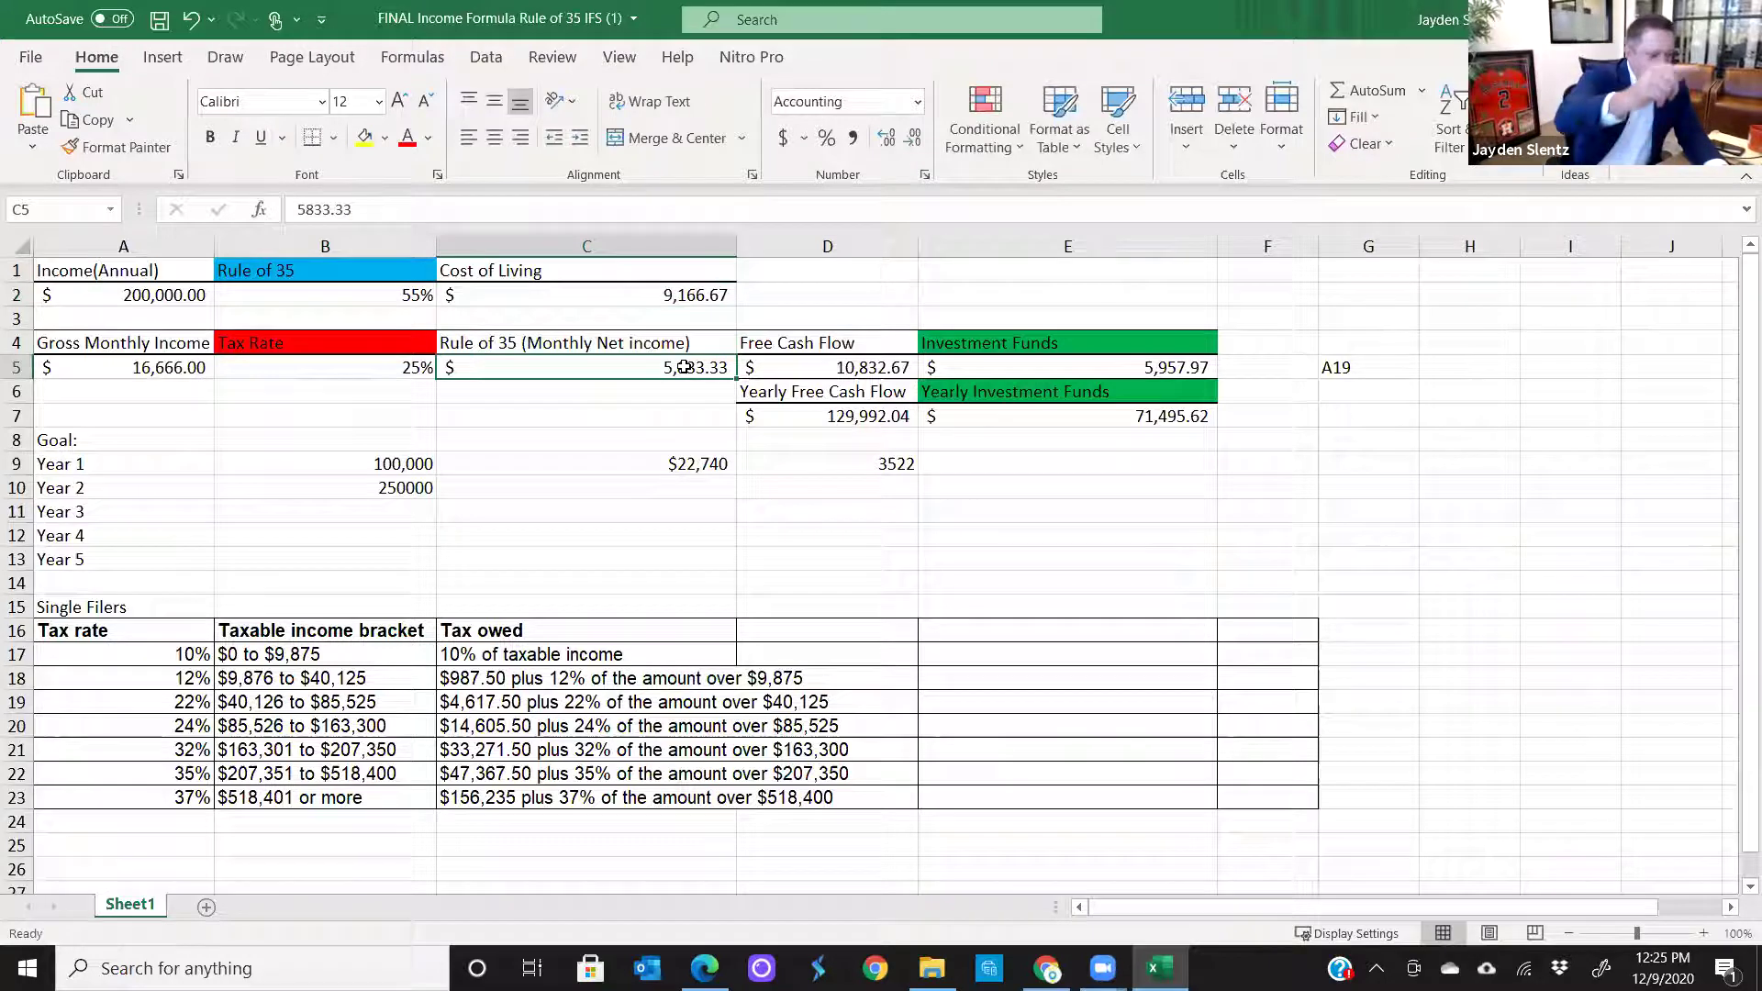
type("91666")
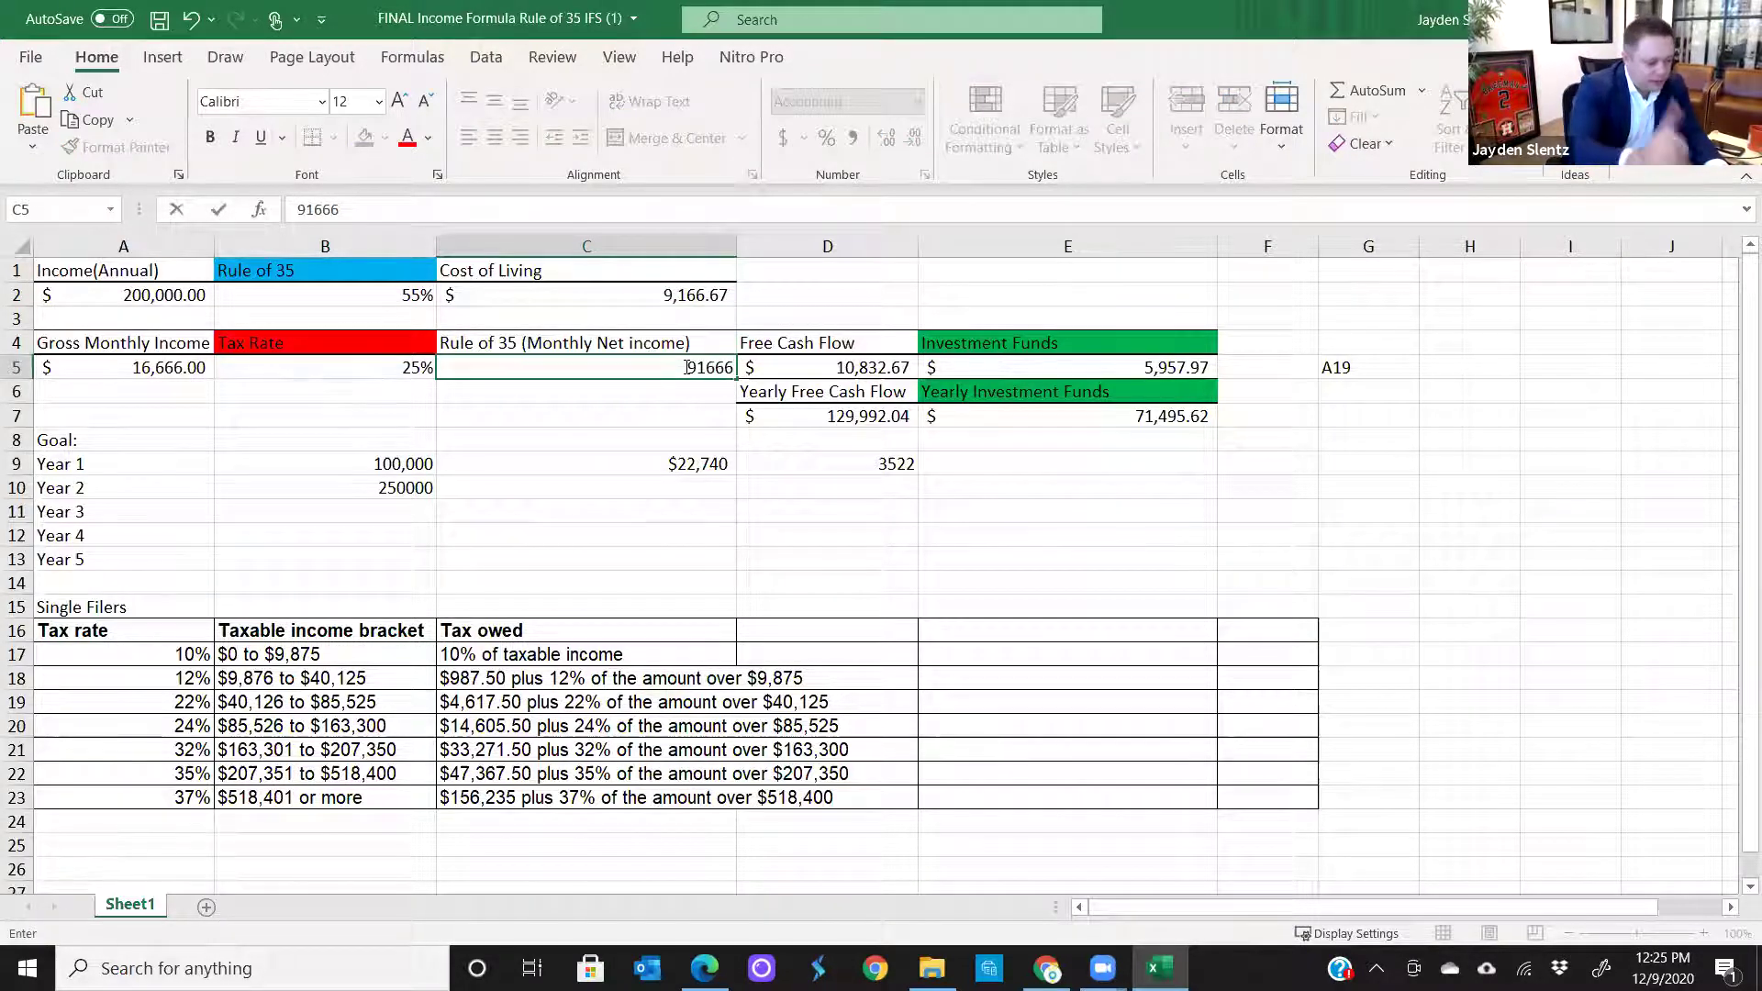
key("BackSpace")
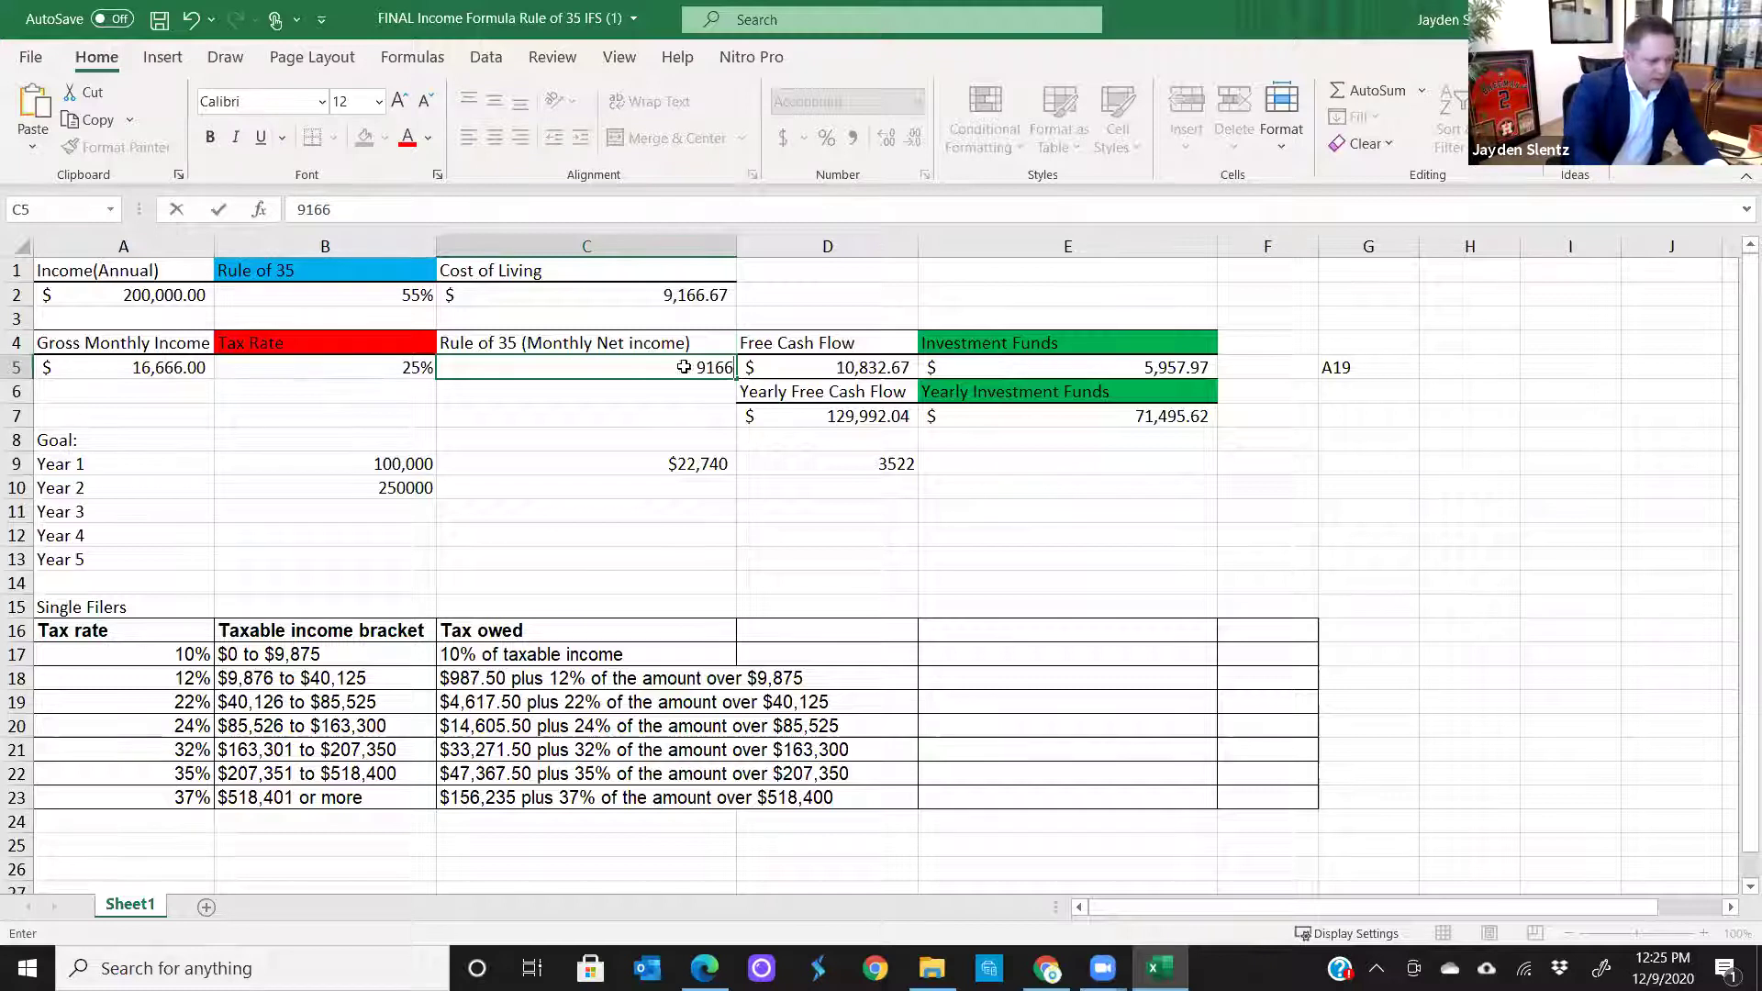
key("Tab")
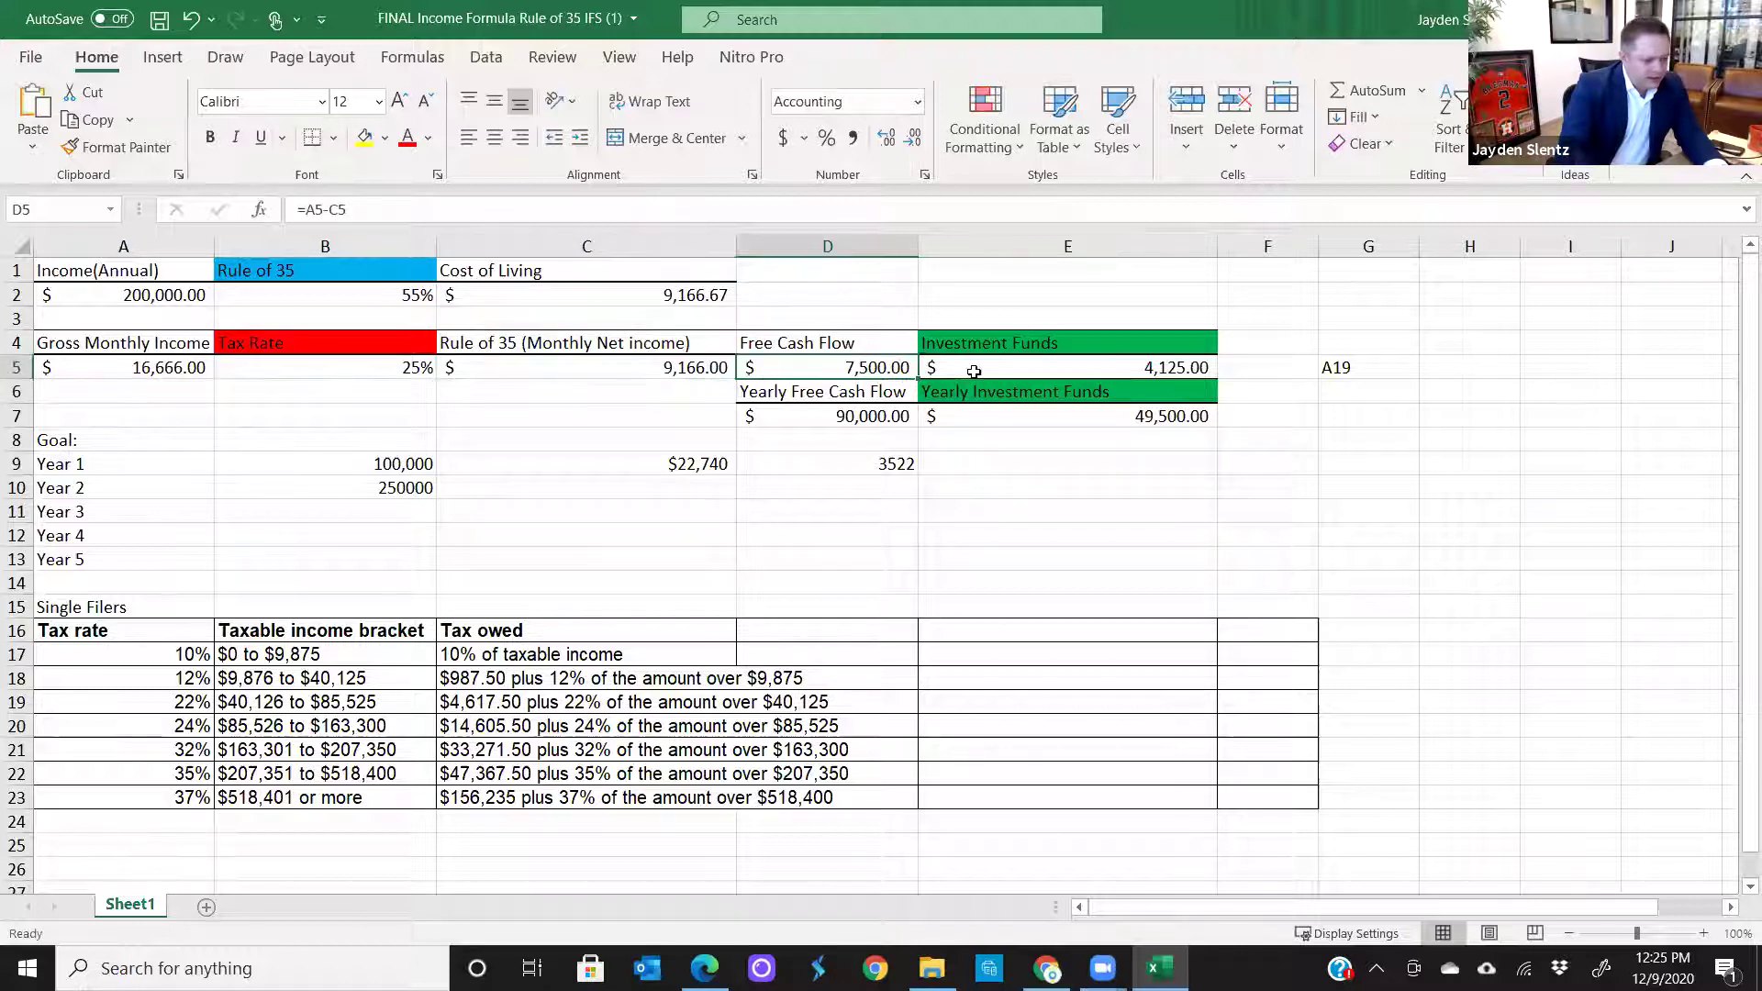
left_click(1058, 367)
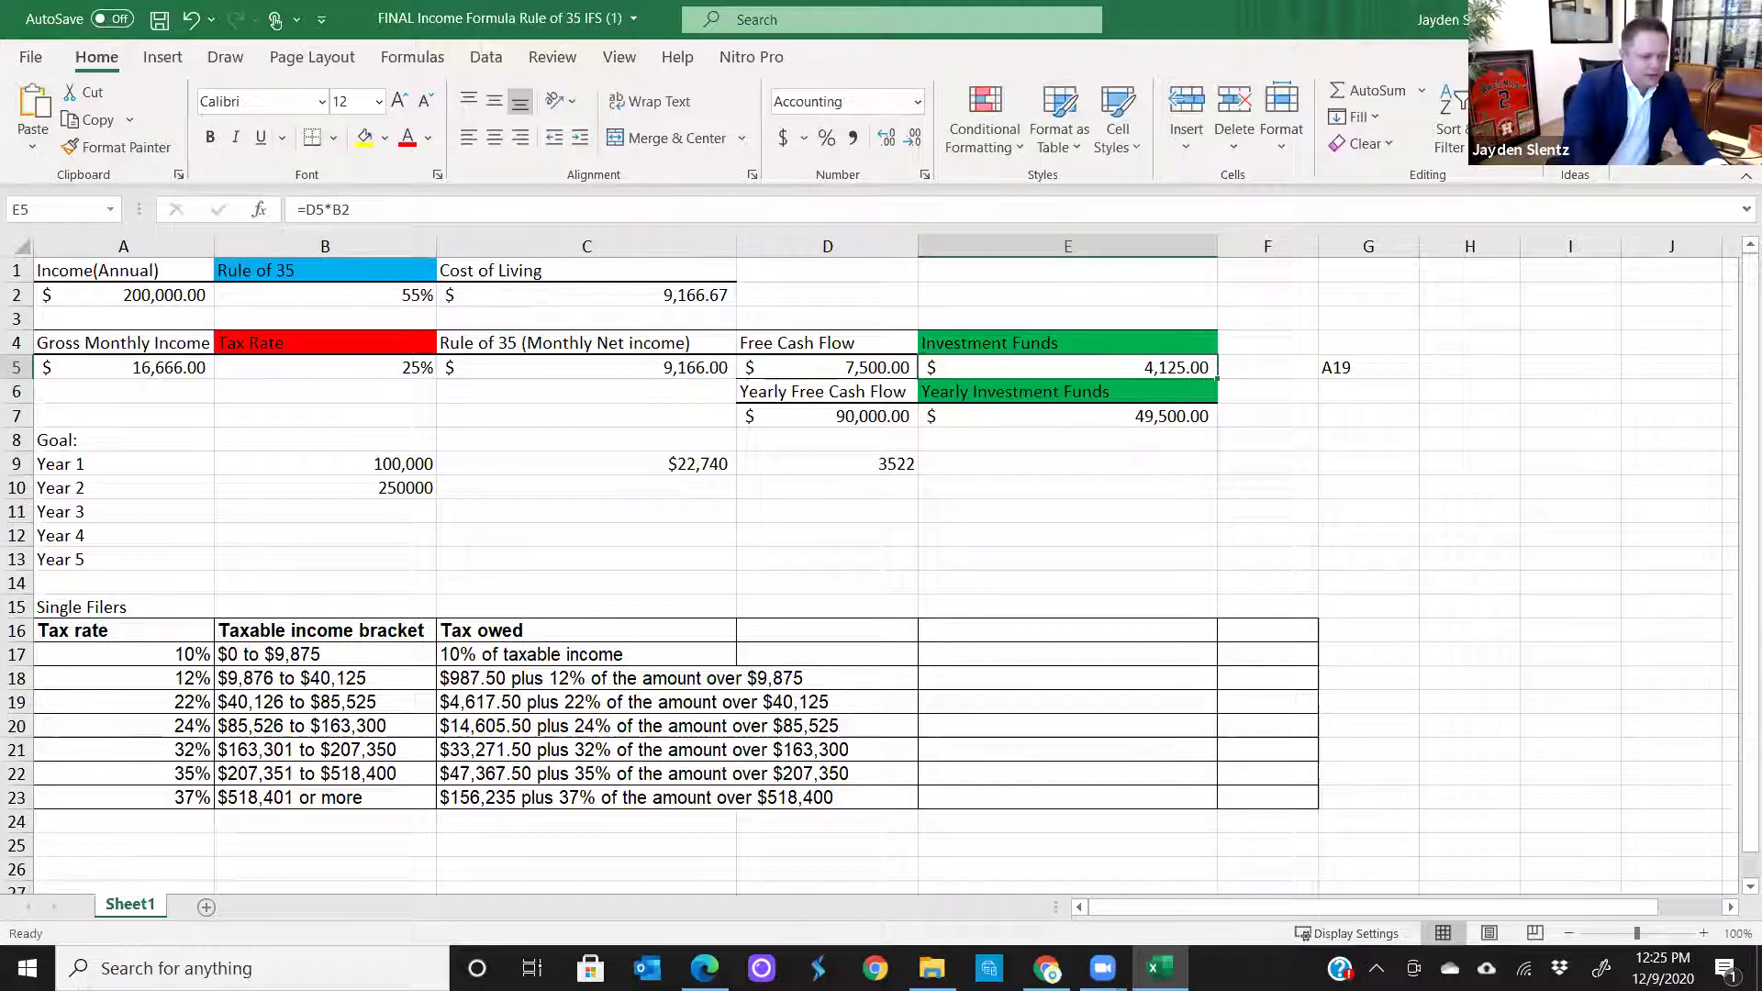
left_click_drag(1131, 358, 1266, 367)
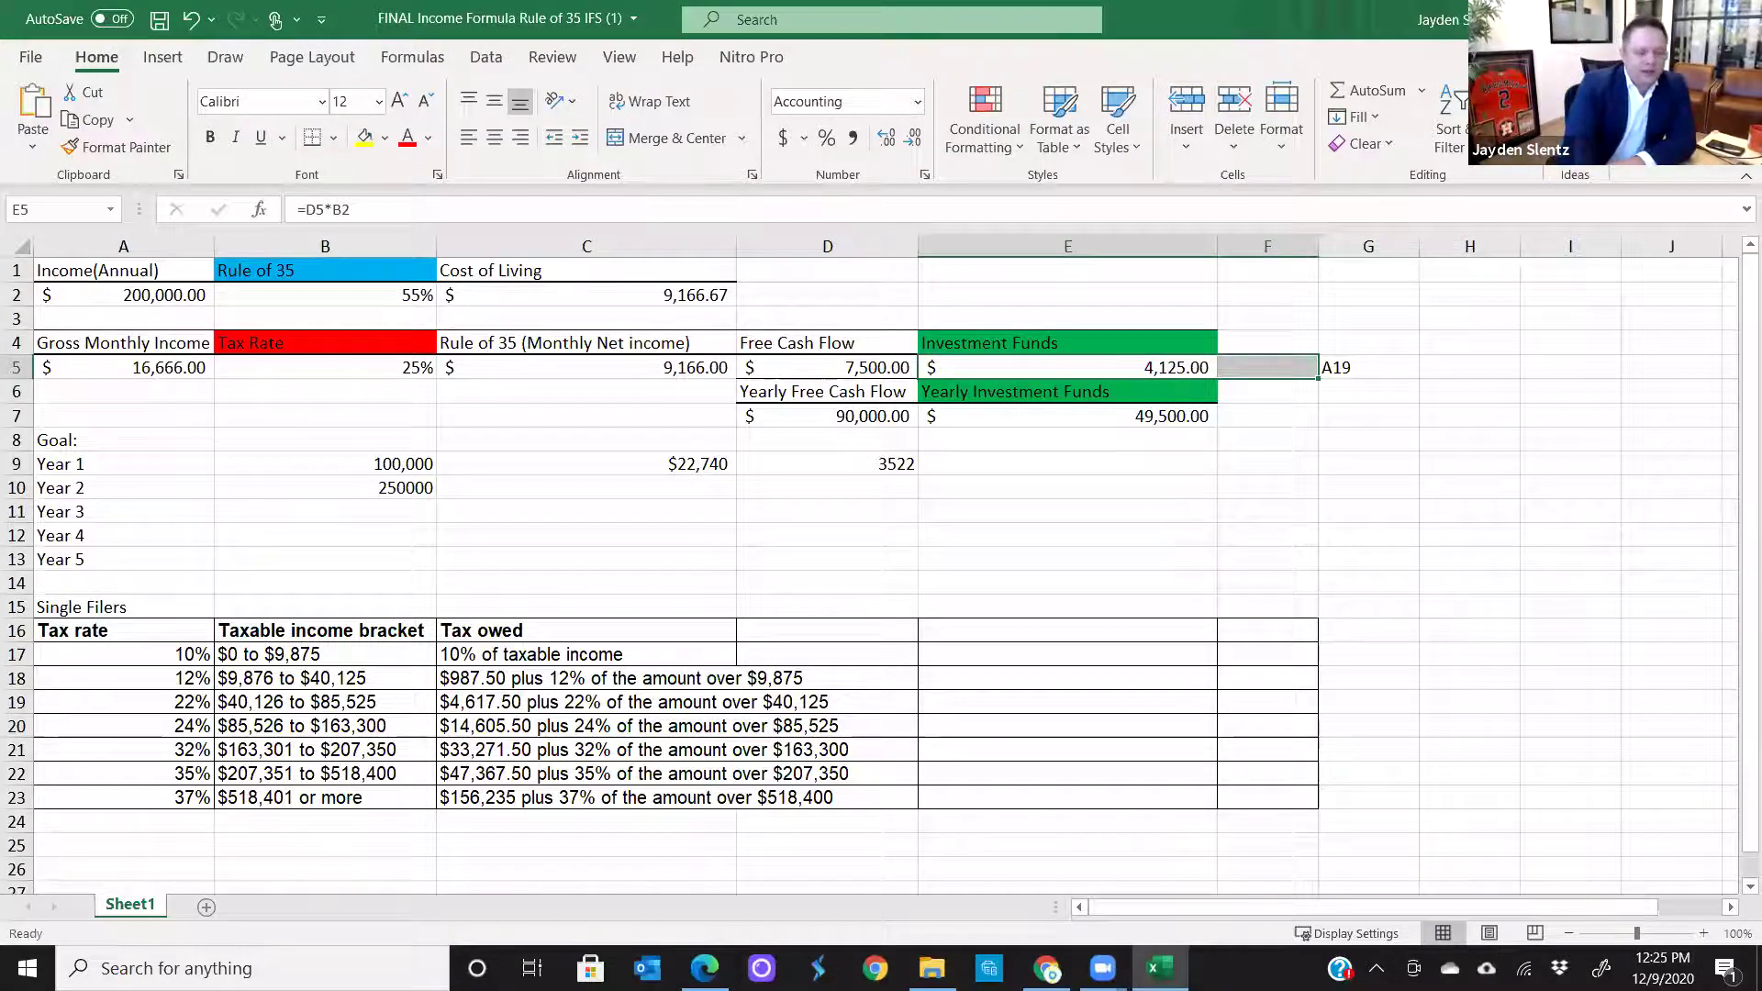
- Switch to the browser, view the Rule of 35 PDF page and bring up the MBS Highway markets overview with its UMBS chart
key("alt+Tab")
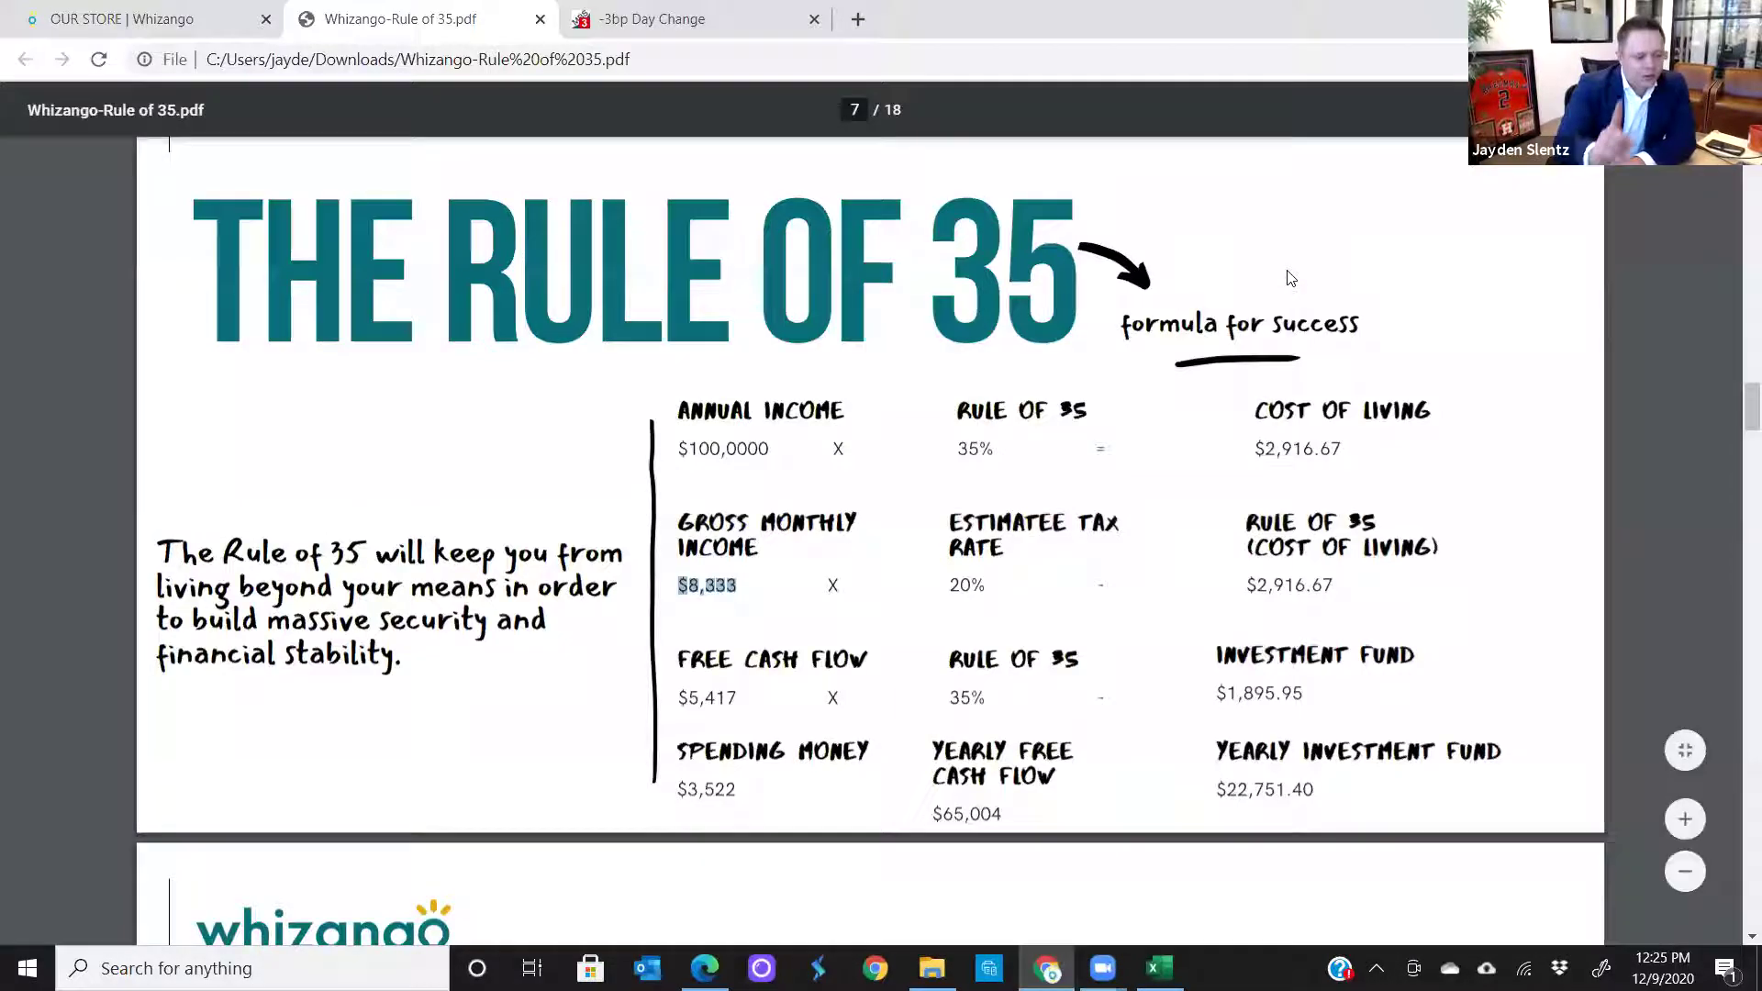
left_click(680, 537)
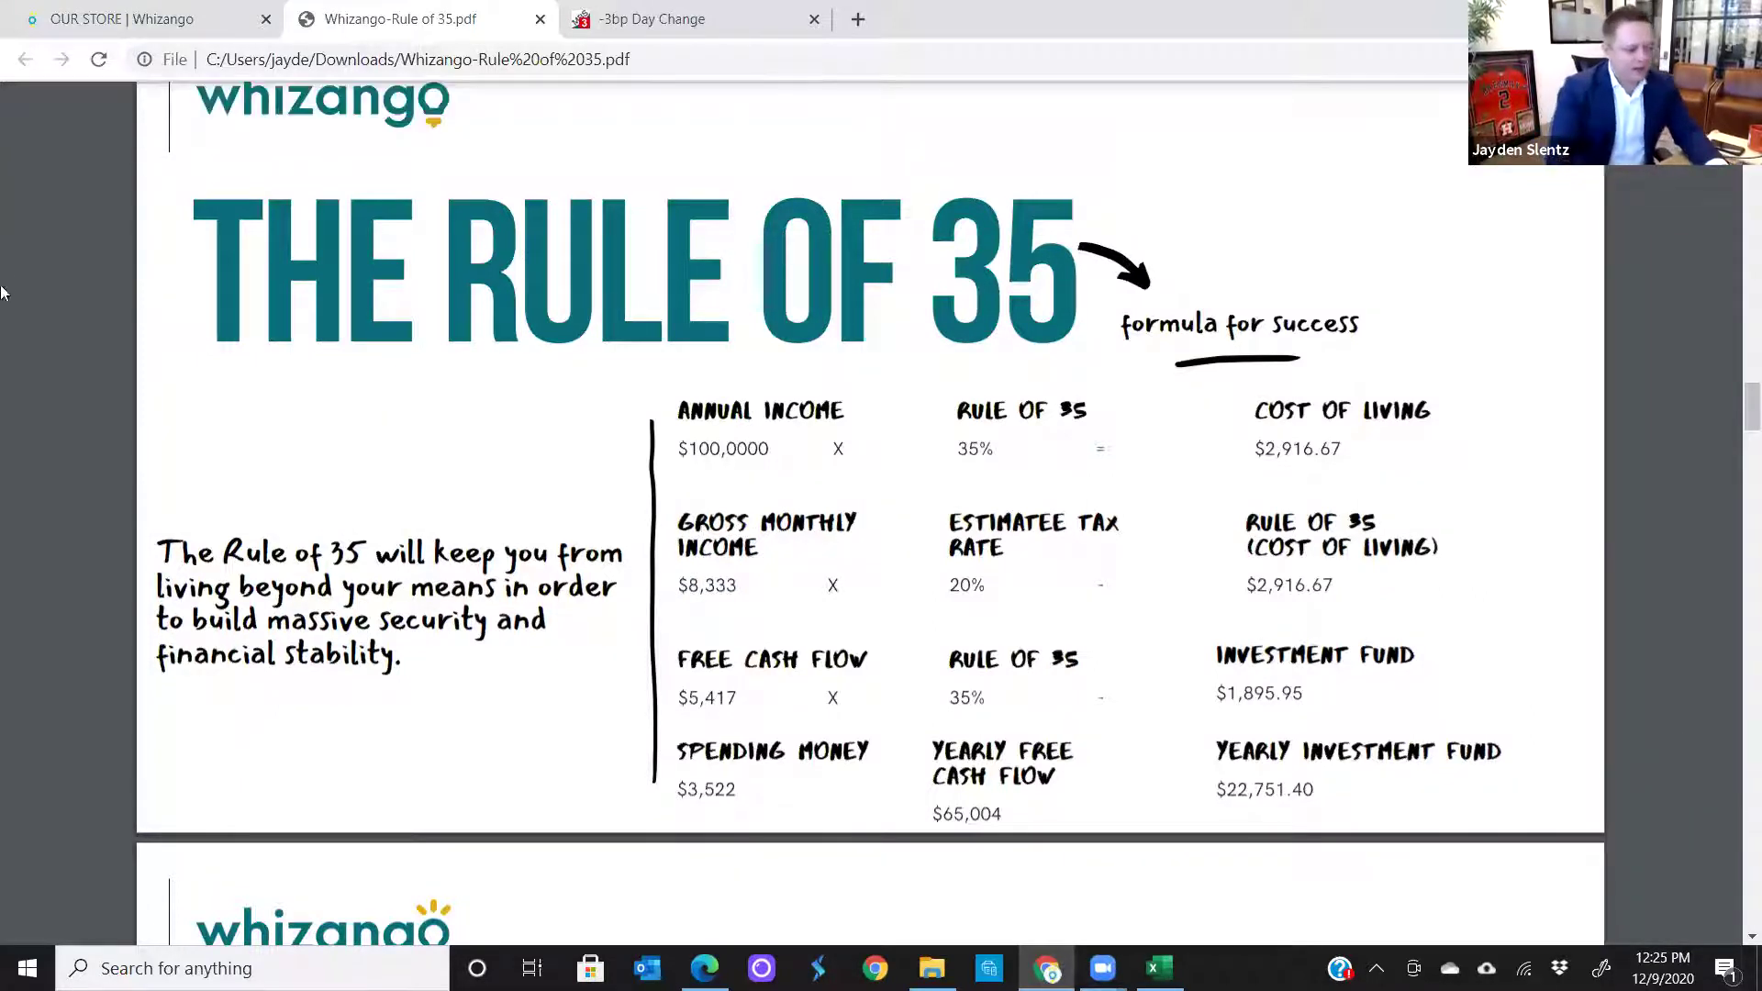
key("ctrl+Tab")
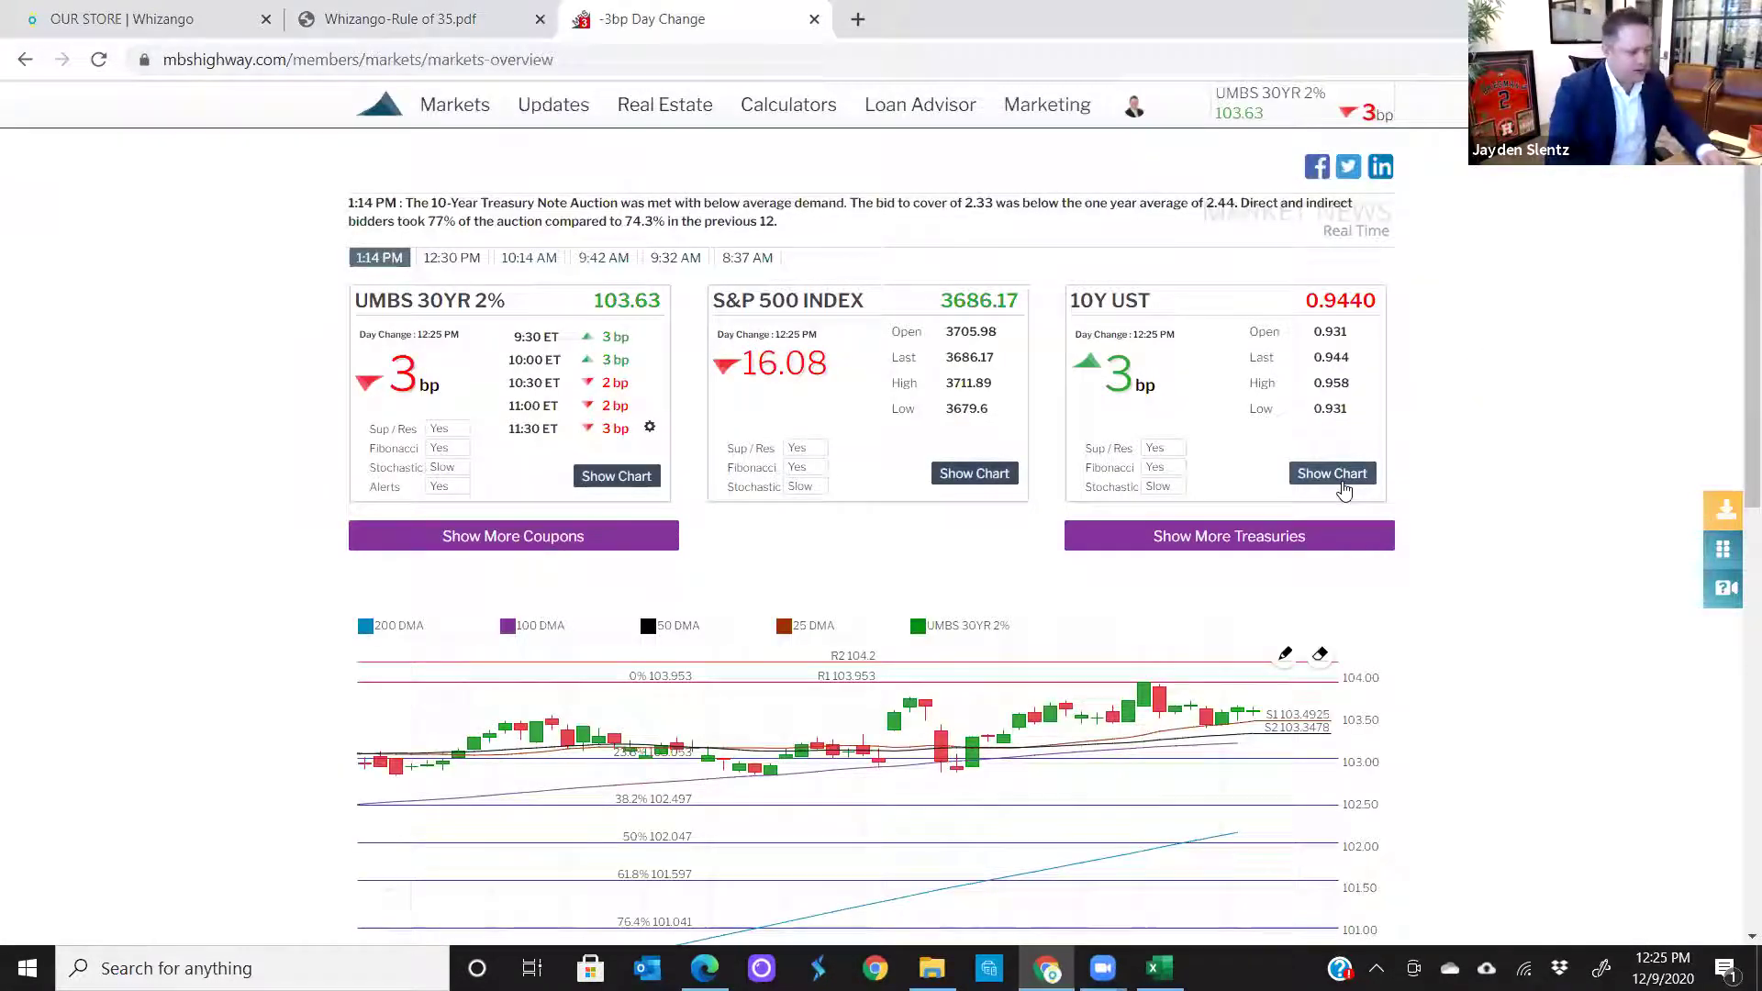
scroll(1461, 587, "down", 1)
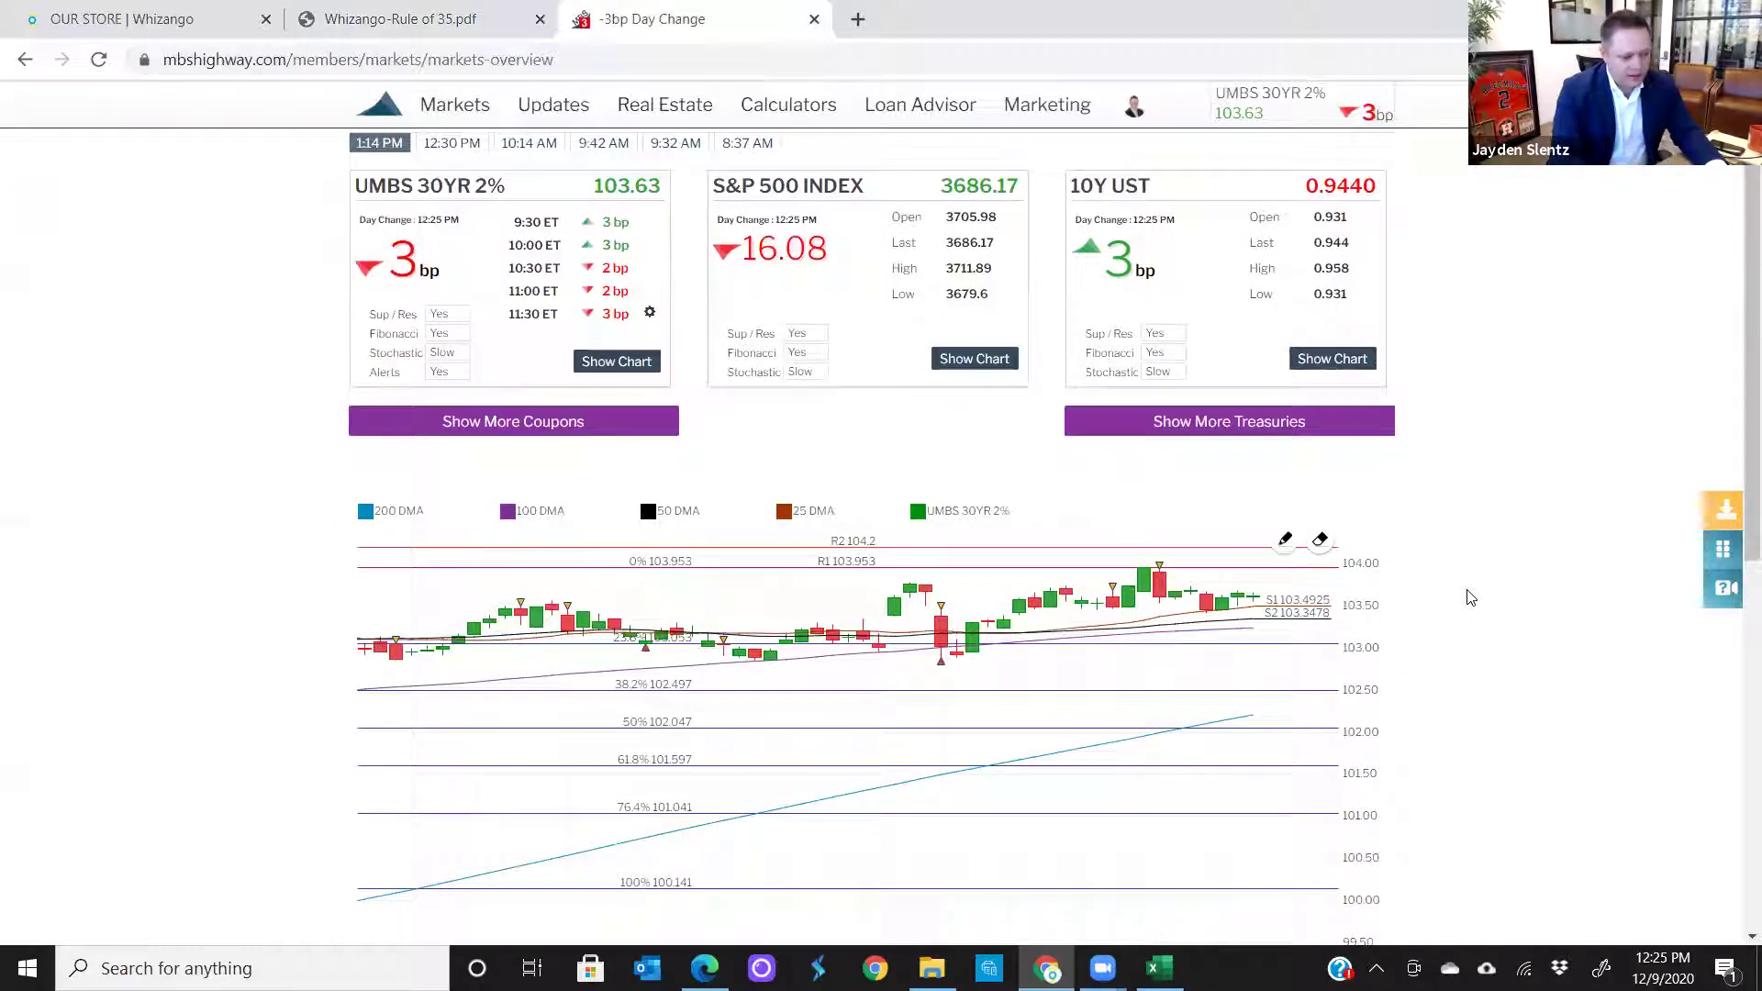